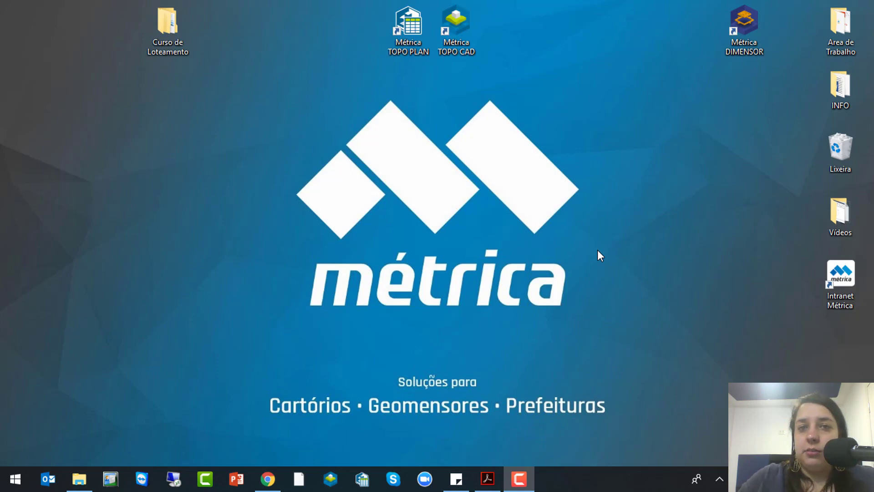
# Open Métrica TOPO PLAN and create a new blank survey spreadsheet
pyautogui.doubleClick(405, 32)
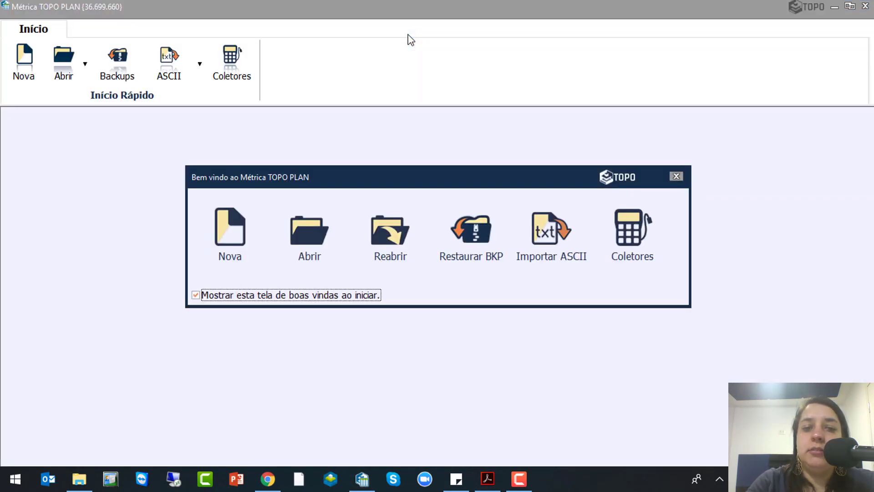
pyautogui.click(237, 232)
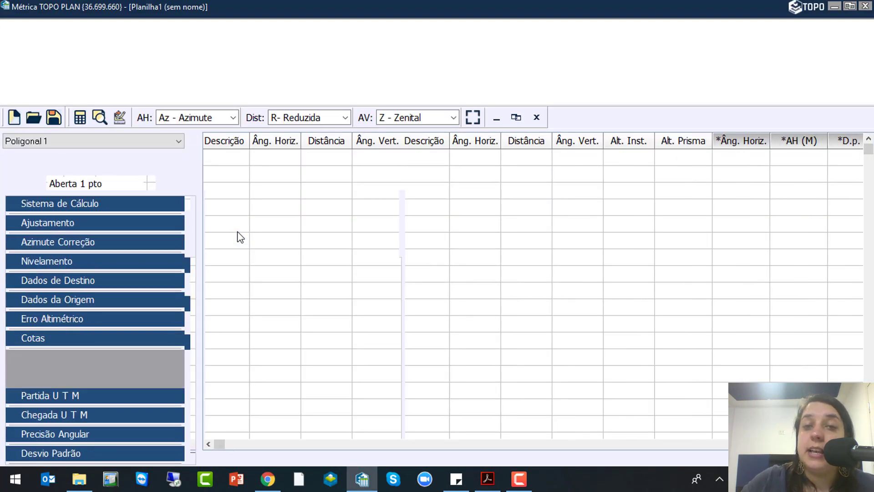
pyautogui.moveTo(238, 232)
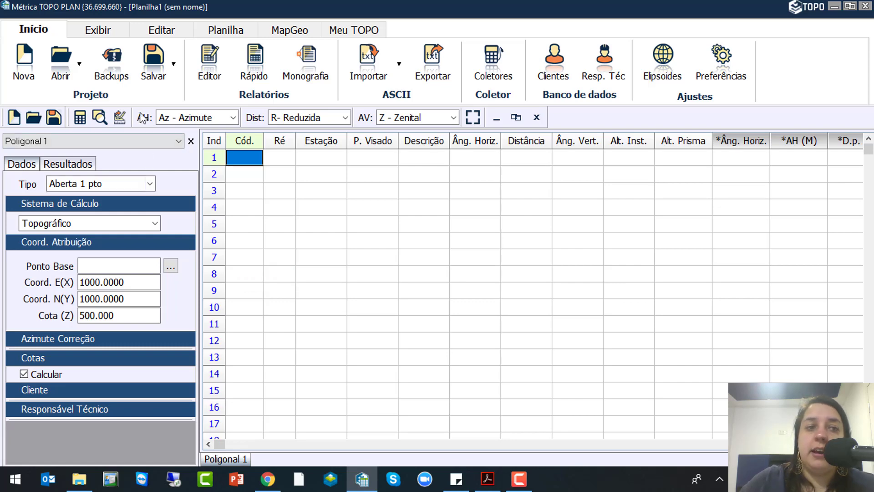
# Save the spreadsheet under the name "Poligonal Fechada em PTL" in the Métrica TOPO PLAN folder
pyautogui.click(176, 79)
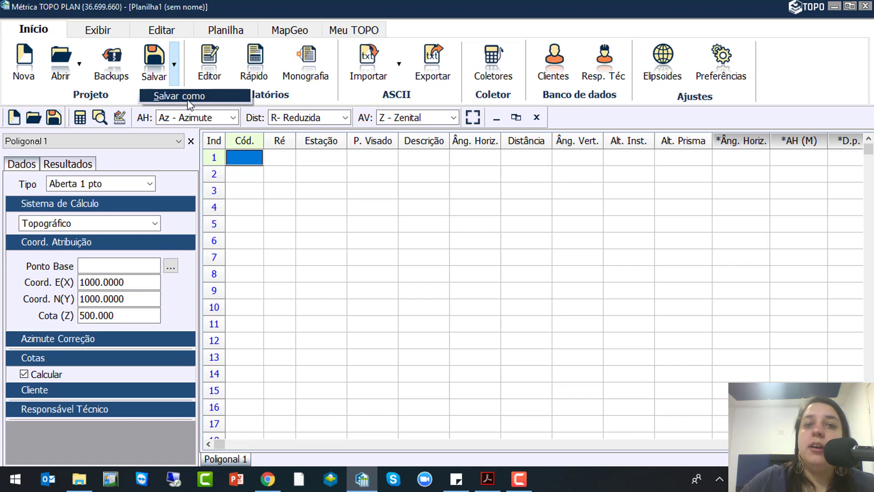
pyautogui.click(189, 99)
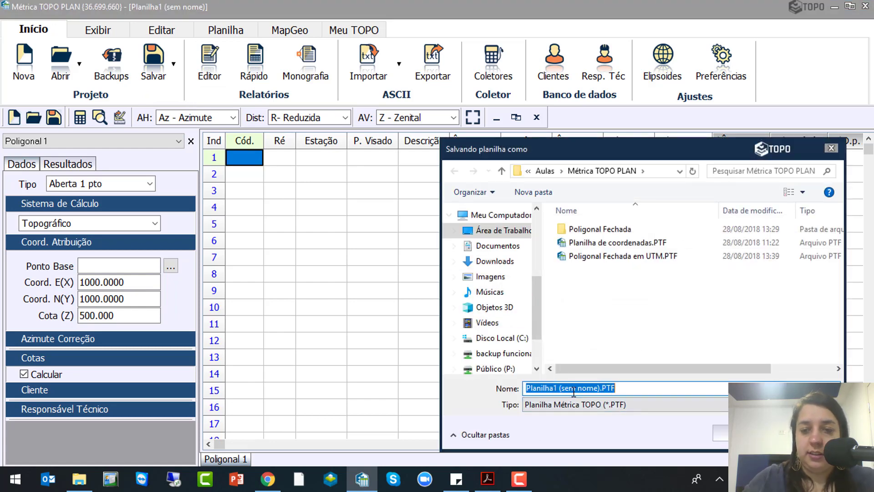
pyautogui.write('Poligo')
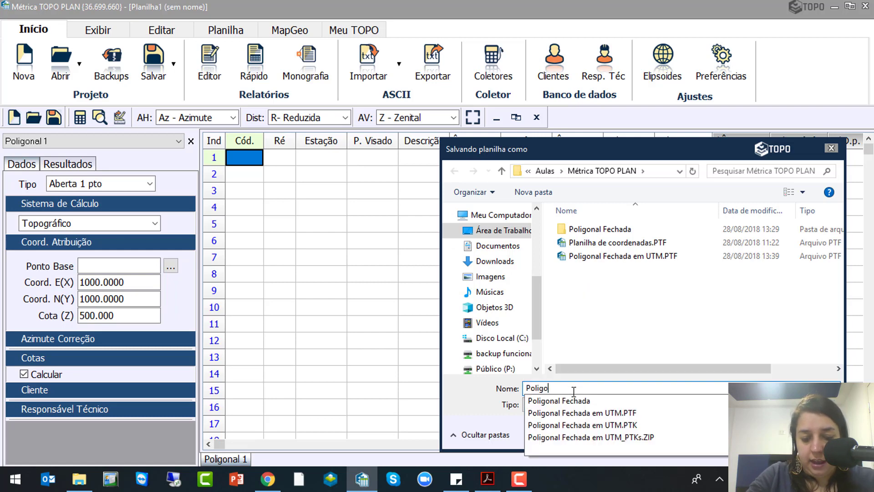
pyautogui.write('nal Fech')
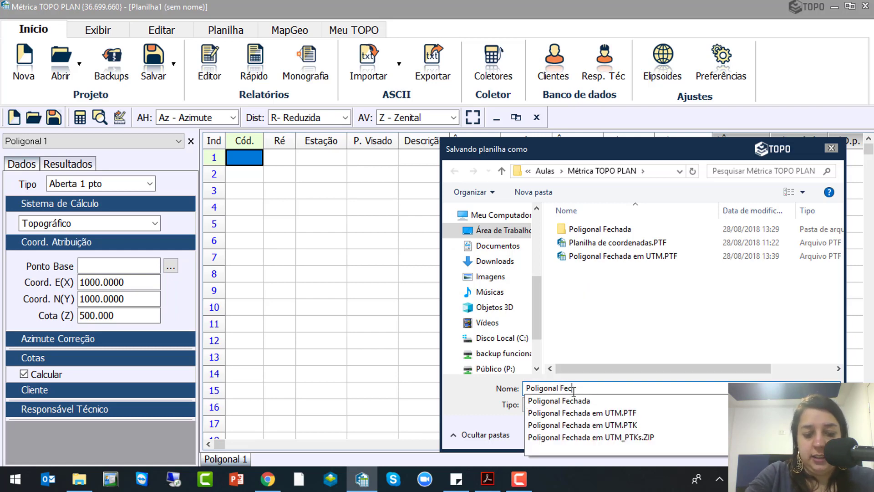
pyautogui.write('ada e')
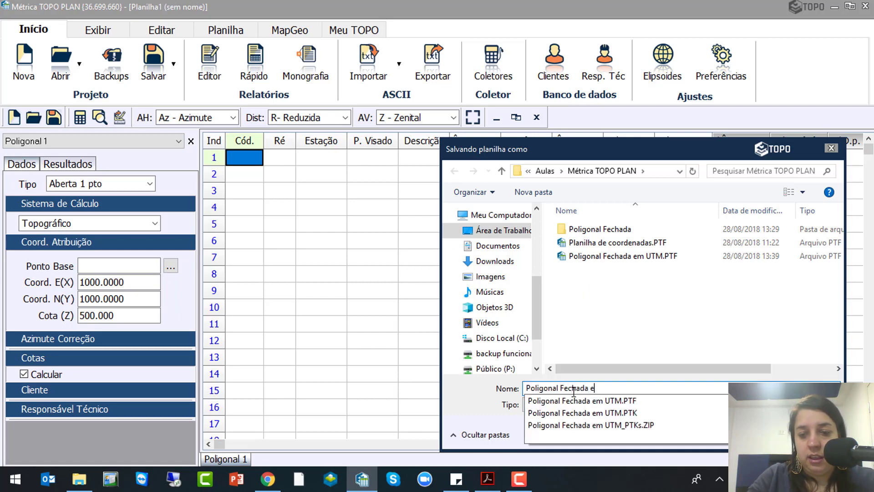
pyautogui.write('m P')
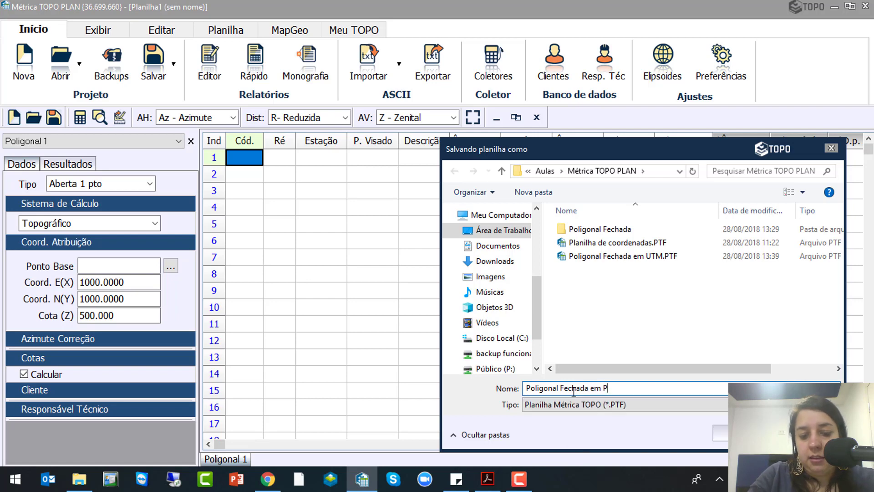
pyautogui.write('TL')
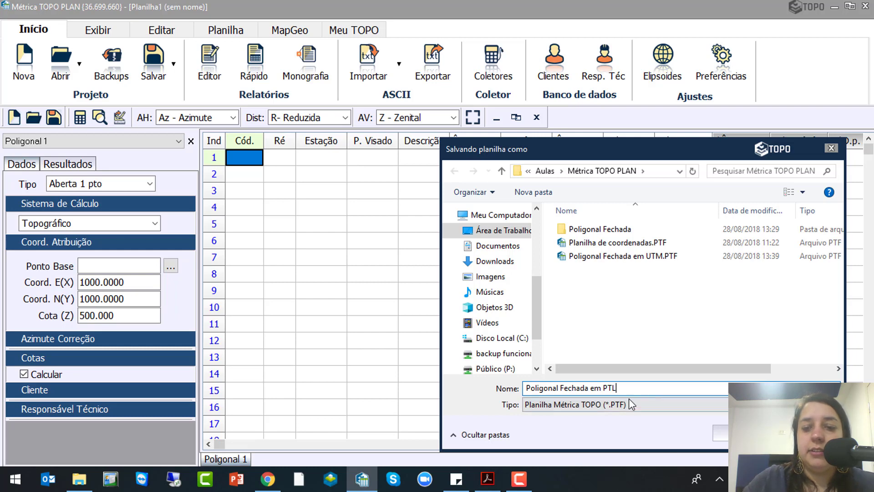
pyautogui.click(720, 433)
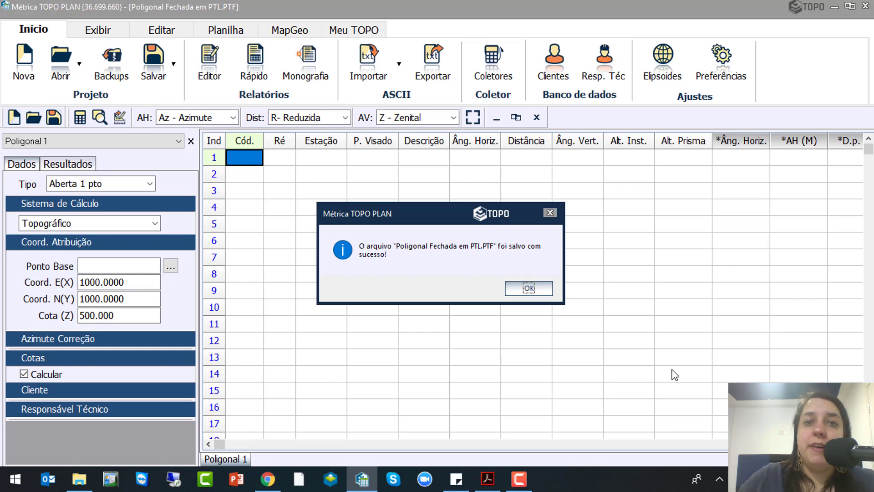
pyautogui.click(538, 294)
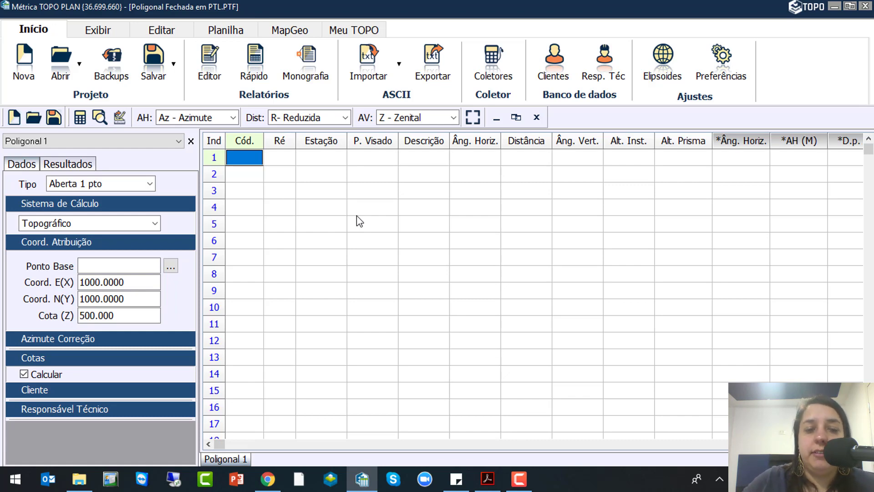
pyautogui.click(337, 196)
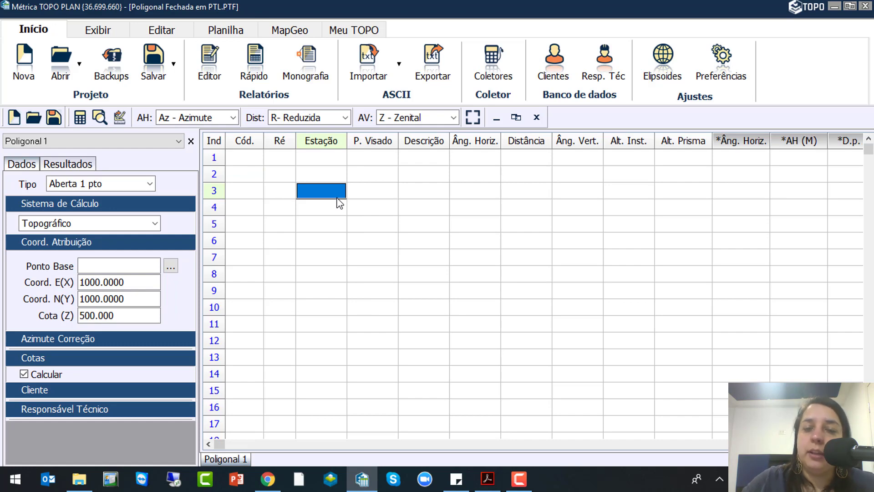
pyautogui.click(241, 160)
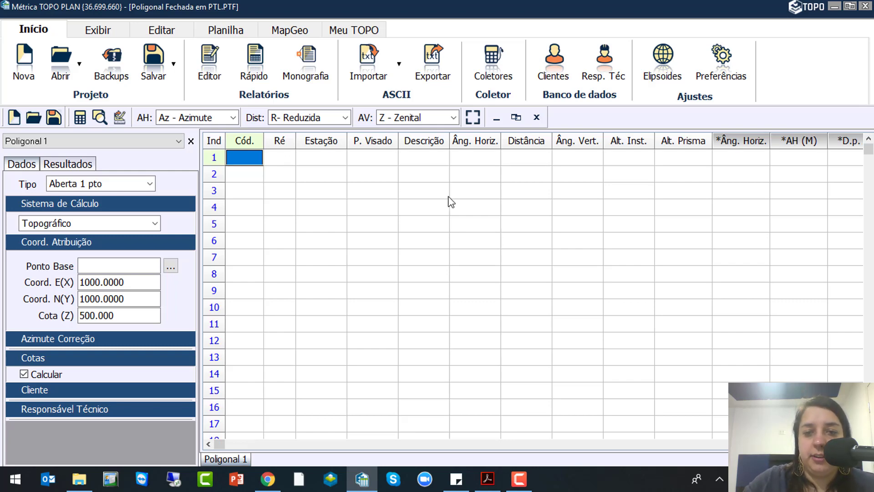
pyautogui.click(529, 167)
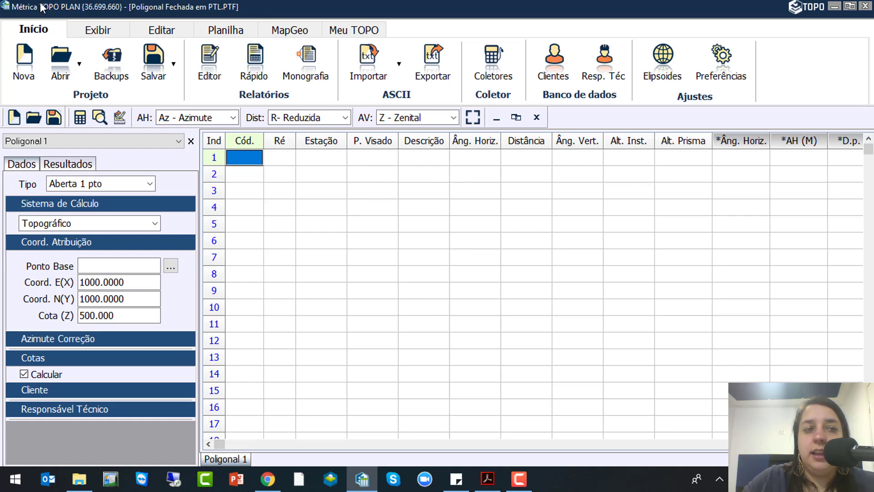
pyautogui.click(30, 32)
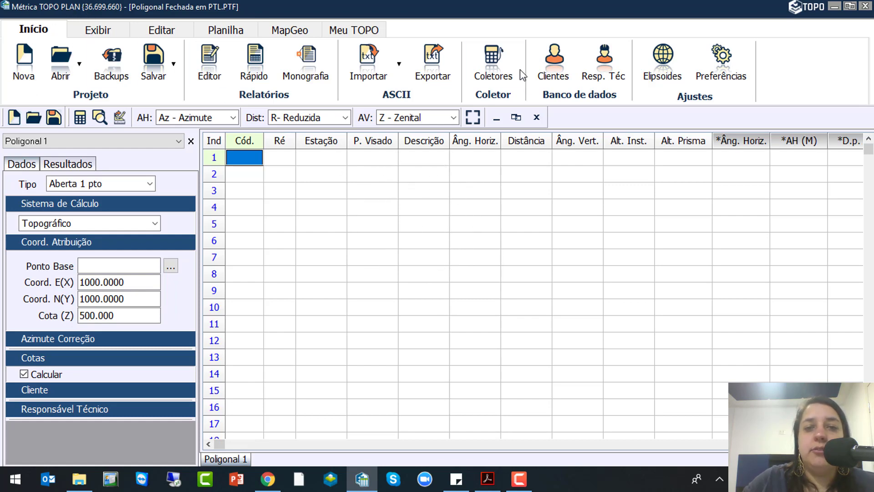
# Open the data collectors dialog and select the Estação Total HORIZON HTS-550 as the device type
pyautogui.click(498, 64)
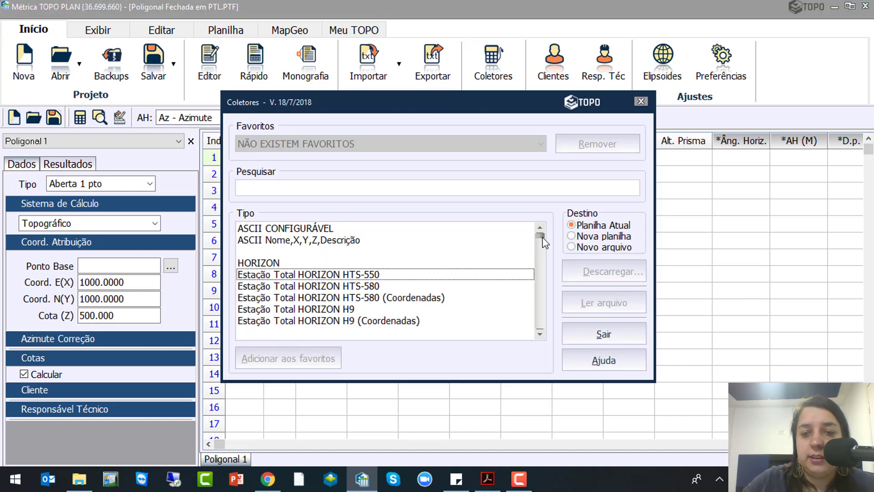
pyautogui.moveTo(542, 236)
pyautogui.mouseDown()
pyautogui.moveTo(545, 272)
pyautogui.moveTo(547, 232)
pyautogui.mouseUp()
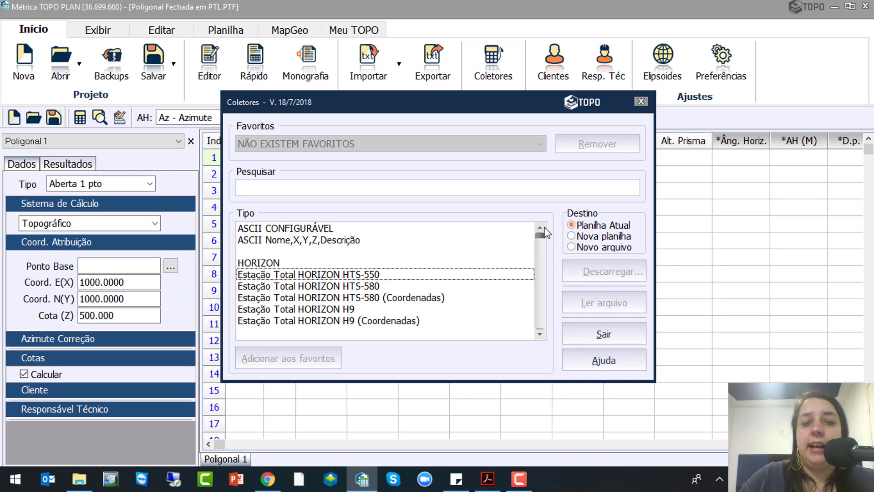
pyautogui.click(366, 276)
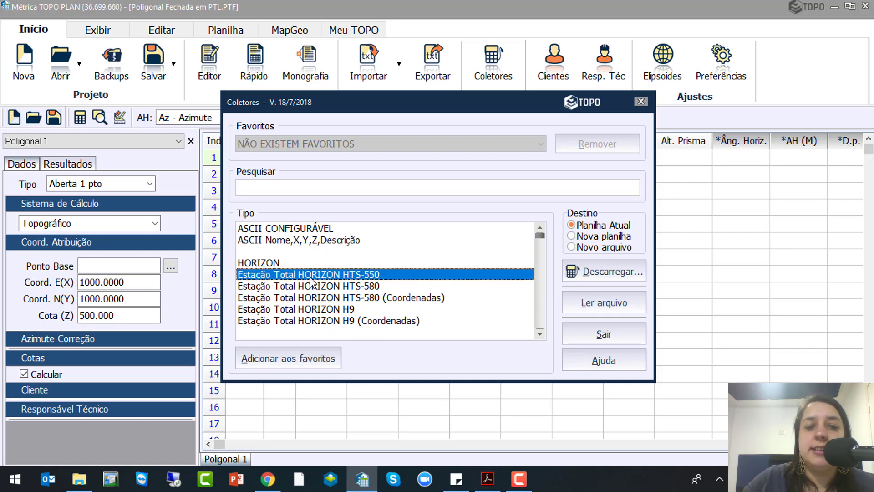
pyautogui.press('ctrl')
pyautogui.press('ctrl')
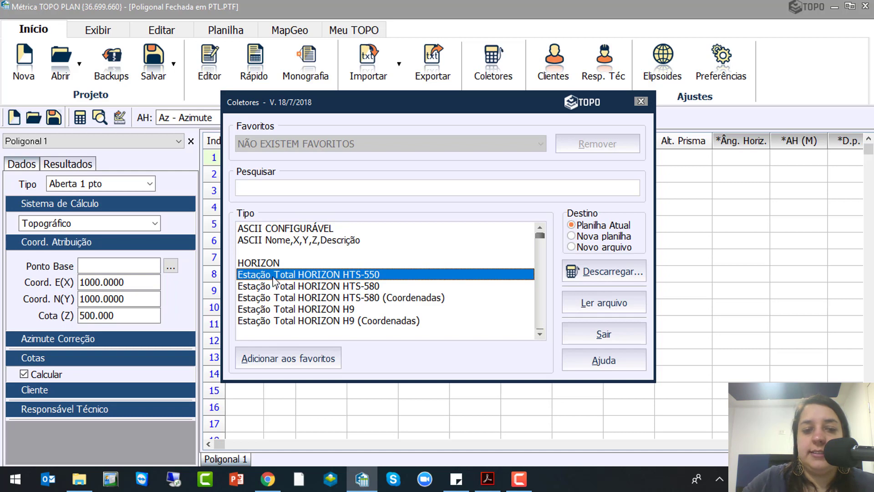
pyautogui.press('ctrl')
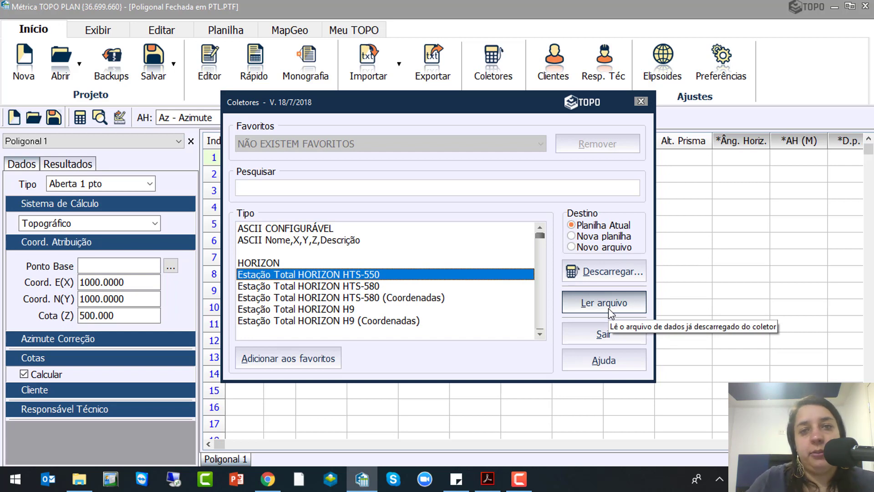
# Examine the serial communication settings for downloading from the total station, such as port and baud rate, and leave without importing
pyautogui.click(604, 271)
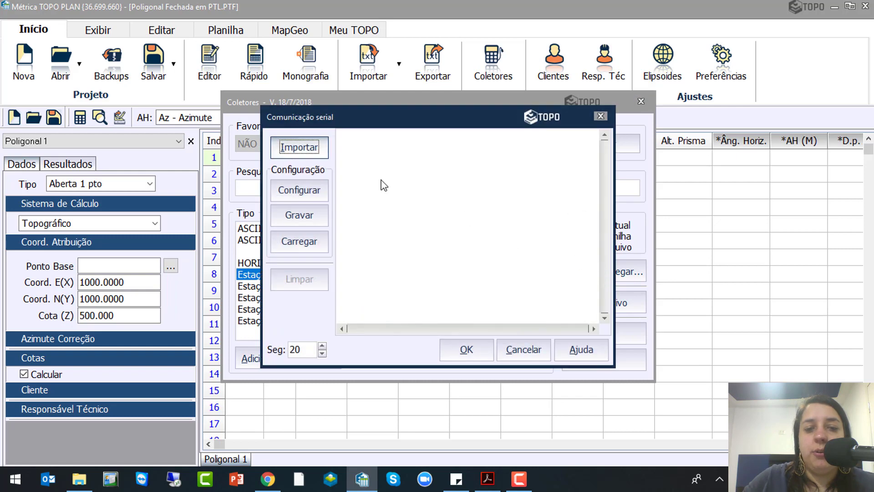
pyautogui.click(300, 191)
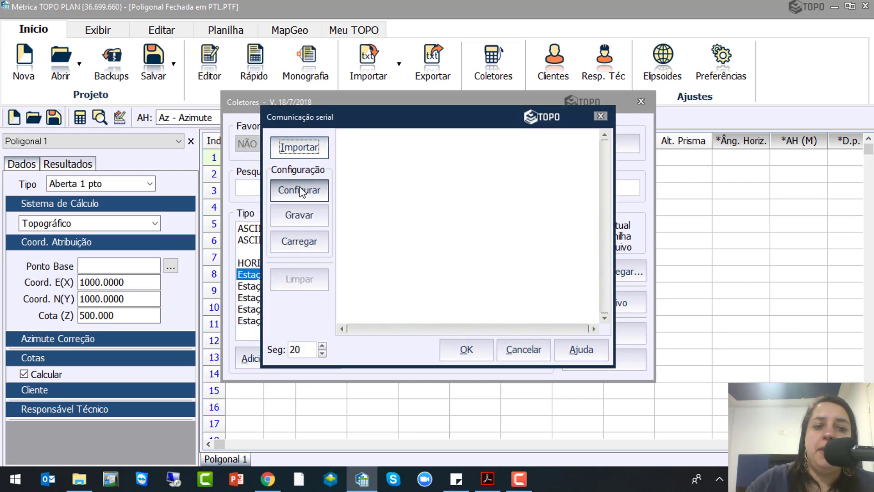
pyautogui.click(300, 190)
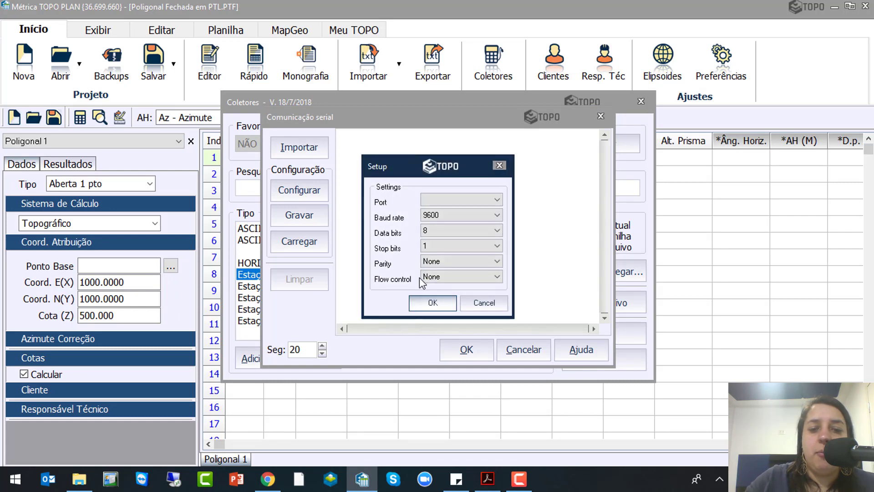
pyautogui.click(432, 303)
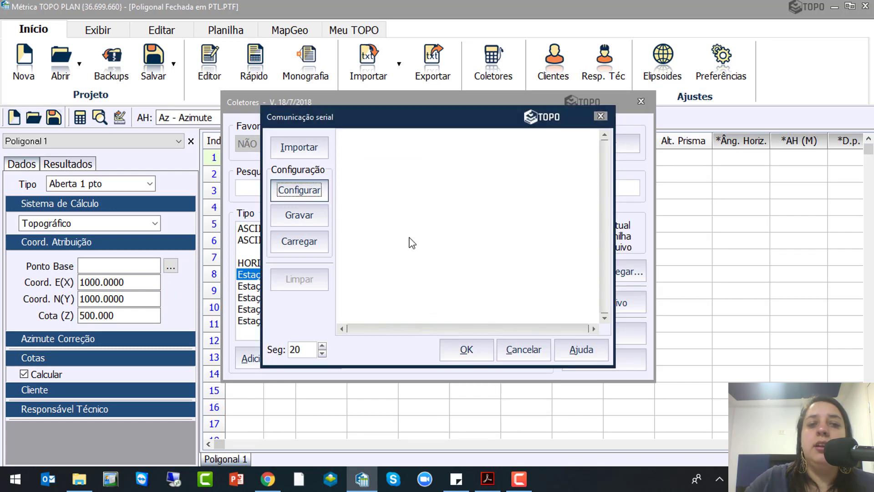
pyautogui.click(313, 149)
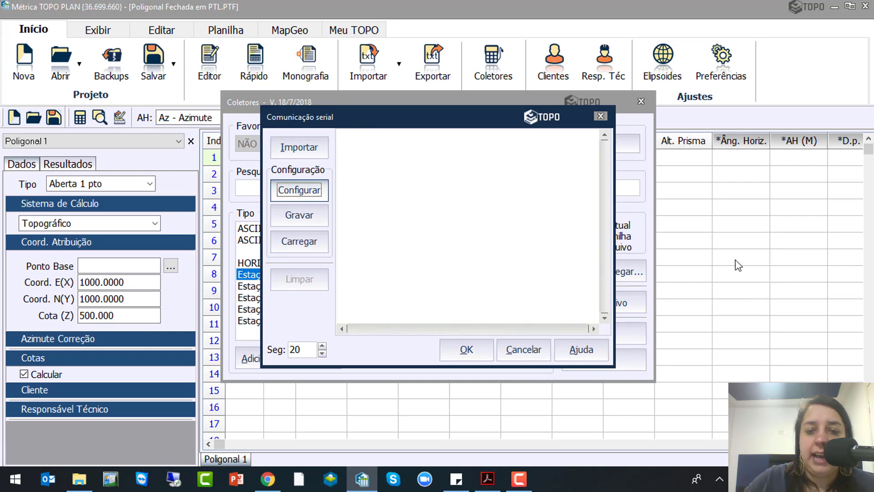
pyautogui.click(536, 354)
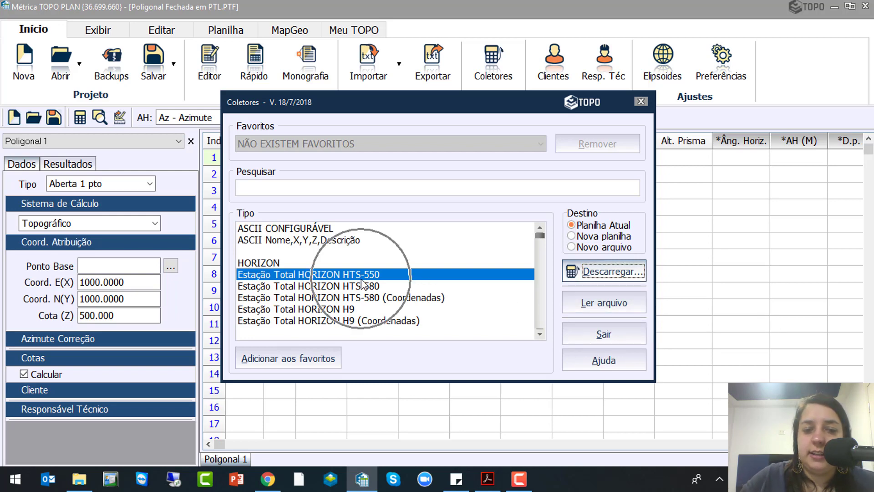
# Read the already downloaded collector file "dados brutos.TXT" from the Poligonal Fechada folder into the current spreadsheet
pyautogui.click(621, 311)
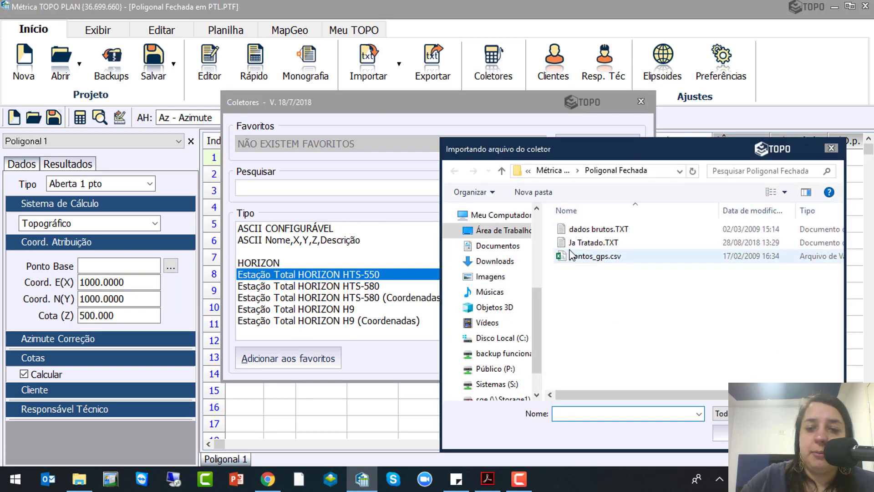
pyautogui.click(589, 230)
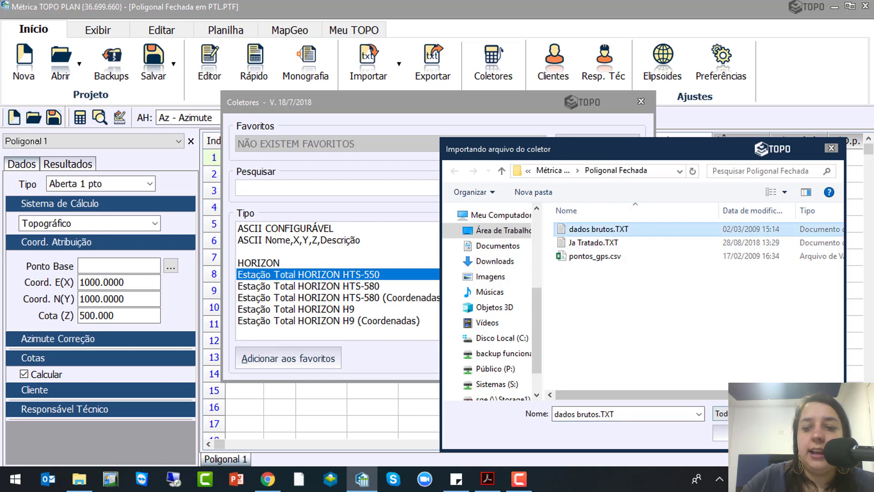
pyautogui.click(721, 433)
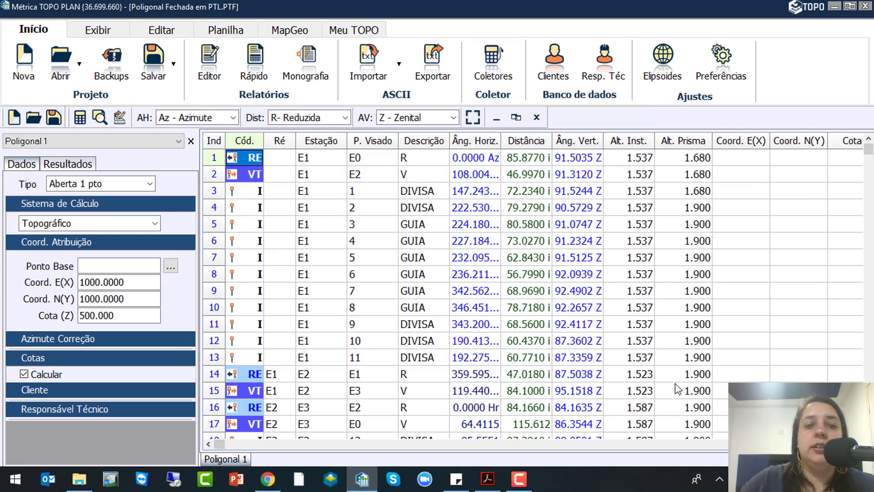
# Examine the first imported rows' codes, sighted points, descriptions, distances, vertical angles, and instrument and prism heights
pyautogui.click(256, 164)
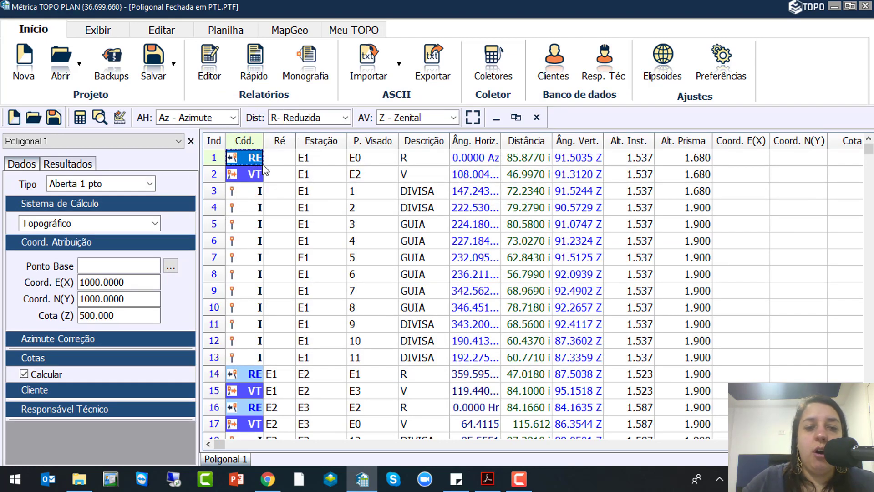
pyautogui.click(365, 164)
pyautogui.click(425, 178)
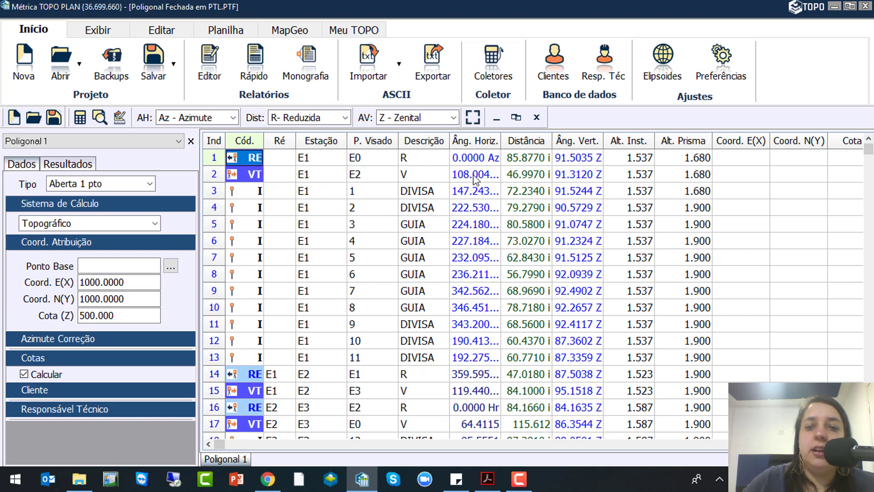
pyautogui.click(525, 175)
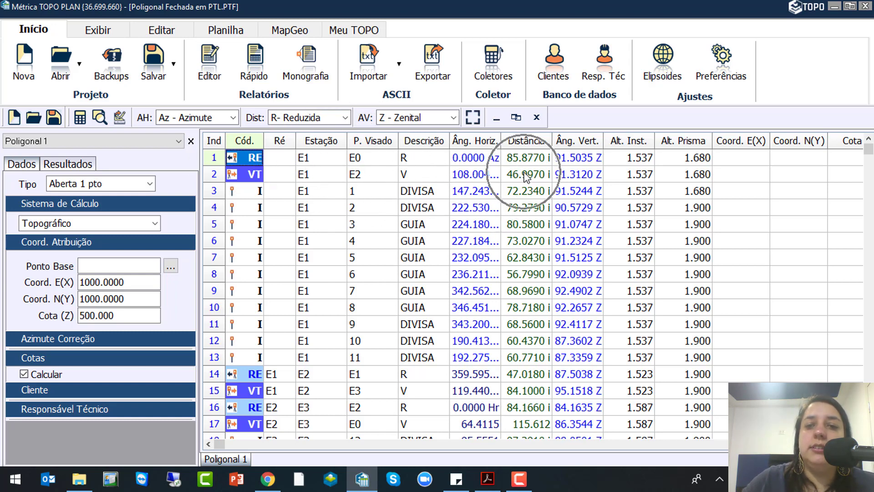
pyautogui.click(579, 175)
pyautogui.click(641, 176)
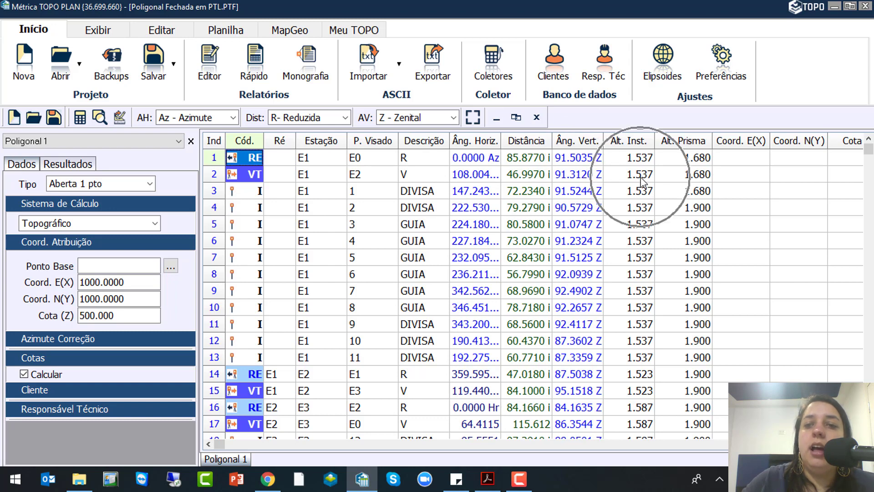
pyautogui.click(684, 174)
pyautogui.click(687, 177)
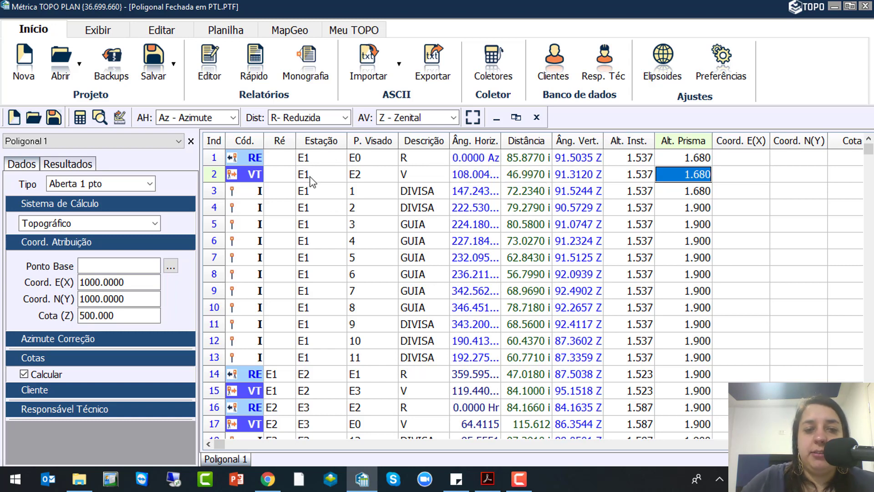
# Examine the station, backsight and sighted-point sequence of the traverse rows for setups E1, E2 and E3
pyautogui.click(310, 160)
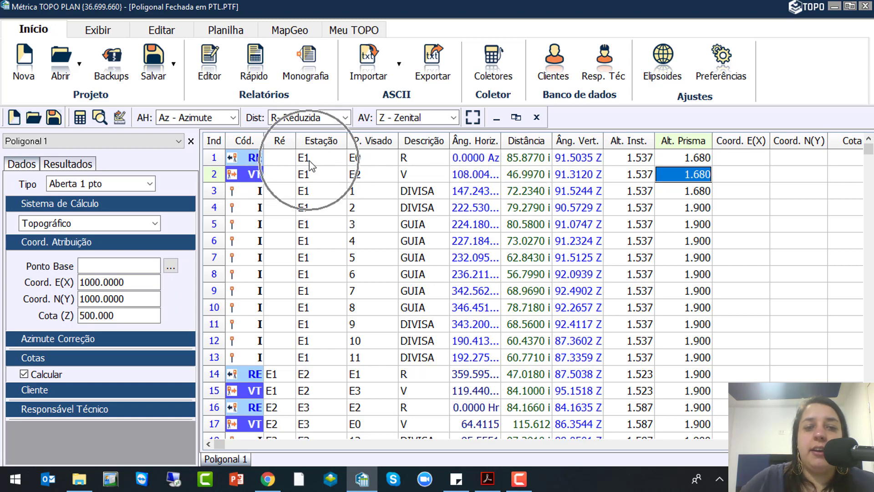
pyautogui.click(373, 158)
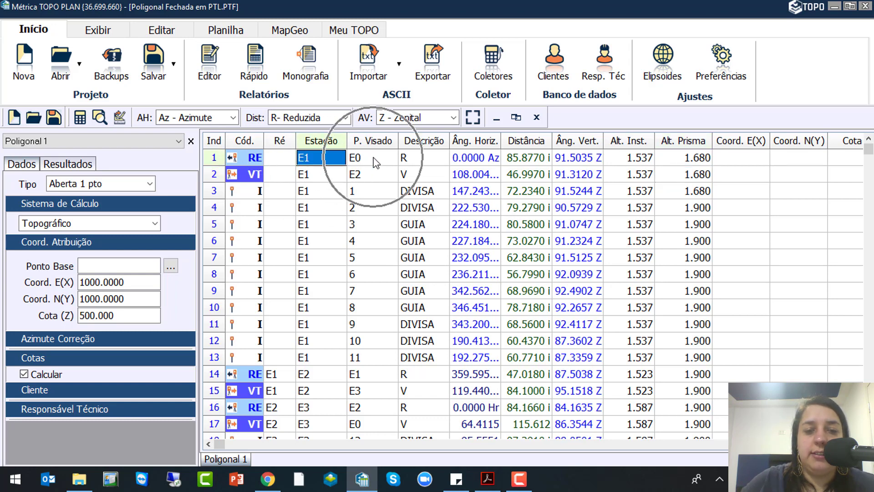
pyautogui.click(366, 182)
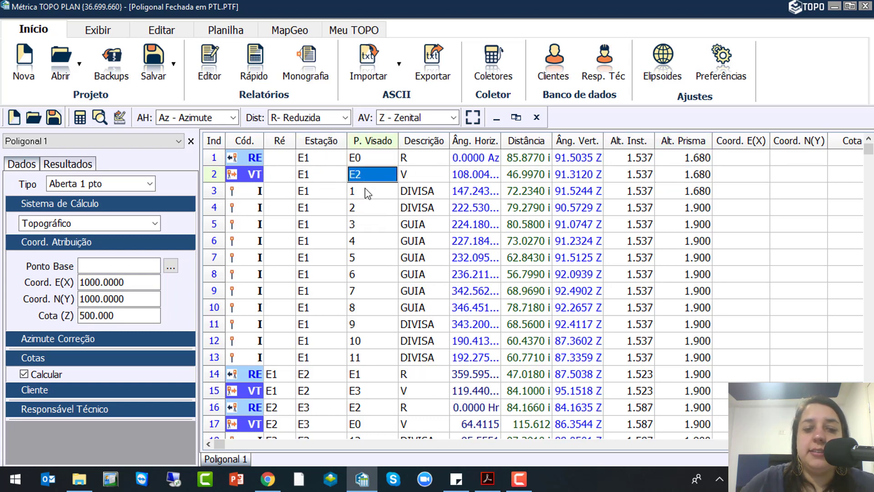
pyautogui.click(314, 380)
pyautogui.scroll(-1, 314, 380)
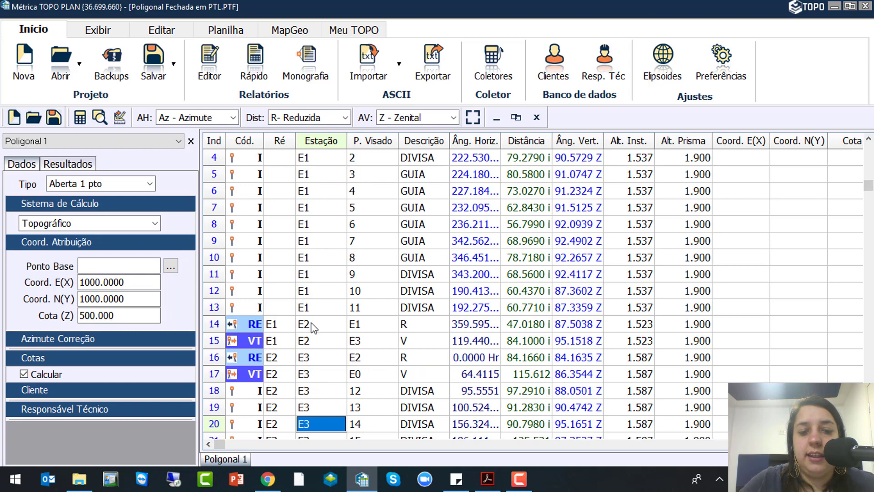
pyautogui.click(273, 325)
pyautogui.click(364, 339)
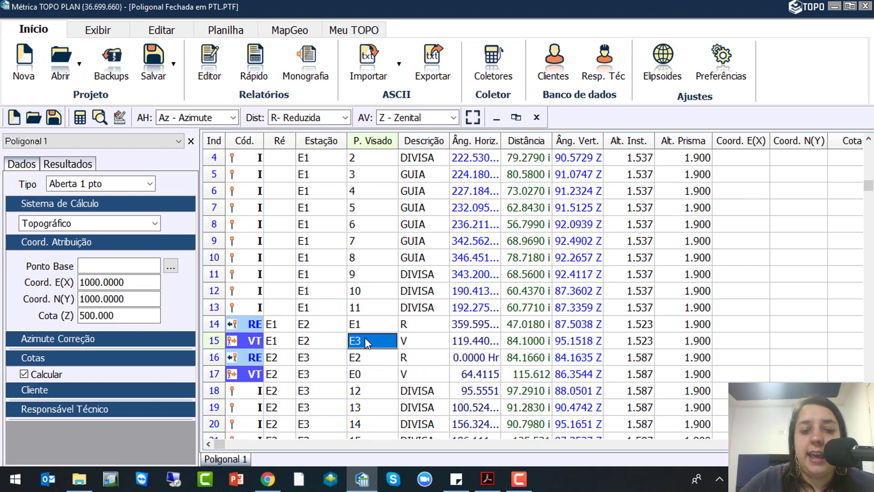
pyautogui.click(274, 359)
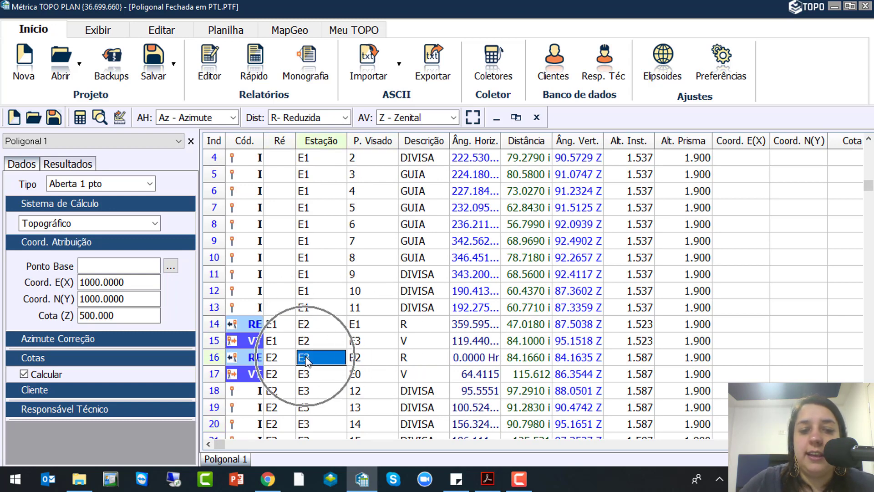
pyautogui.click(278, 363)
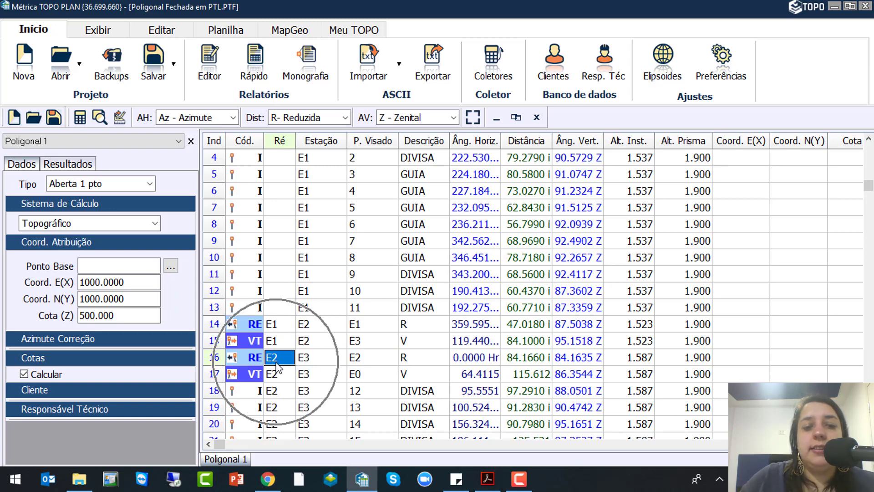
pyautogui.click(310, 360)
pyautogui.click(276, 360)
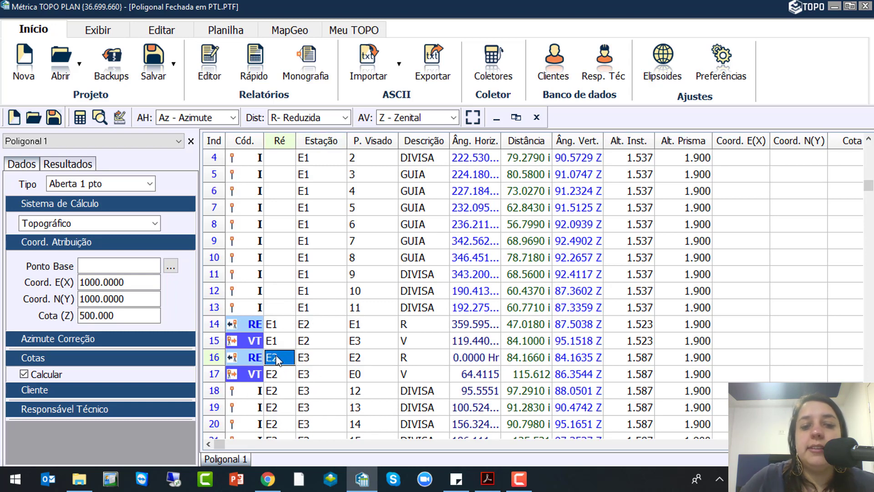
pyautogui.click(357, 377)
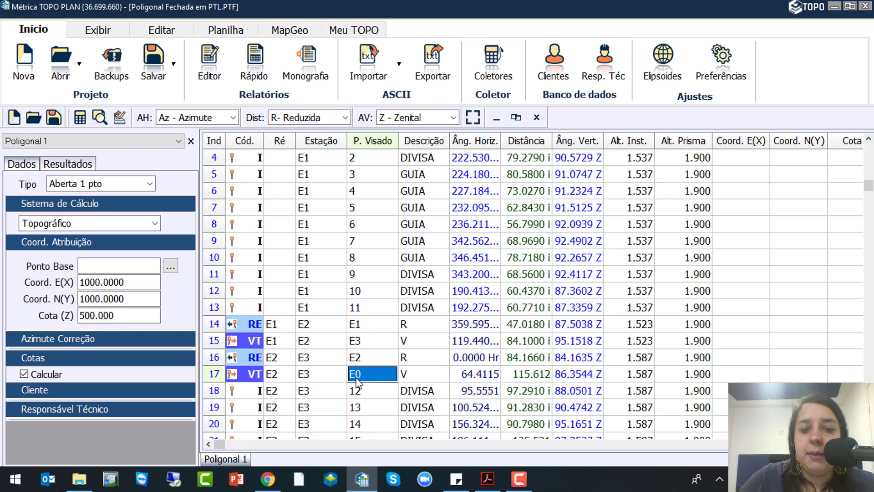
pyautogui.press('ctrl')
pyautogui.press('ctrl')
pyautogui.press('ctrl')
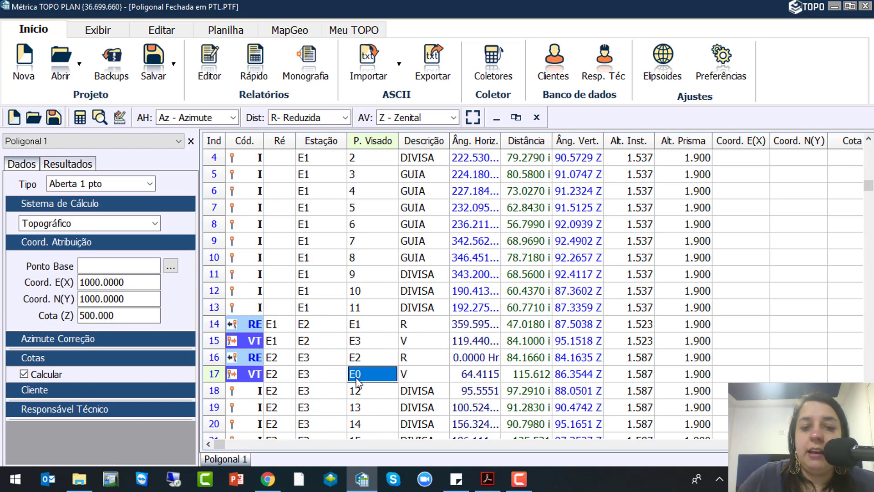
# Examine the E0 setup's station, backsight and sighted points in rows 22 and 23 to check how the traverse closes
pyautogui.press('Down')
pyautogui.press('Down')
pyautogui.press('Down')
pyautogui.press('Down')
pyautogui.press('Down')
pyautogui.press('Down')
pyautogui.press('Down')
pyautogui.press('Down')
pyautogui.press('Down')
pyautogui.press('Down')
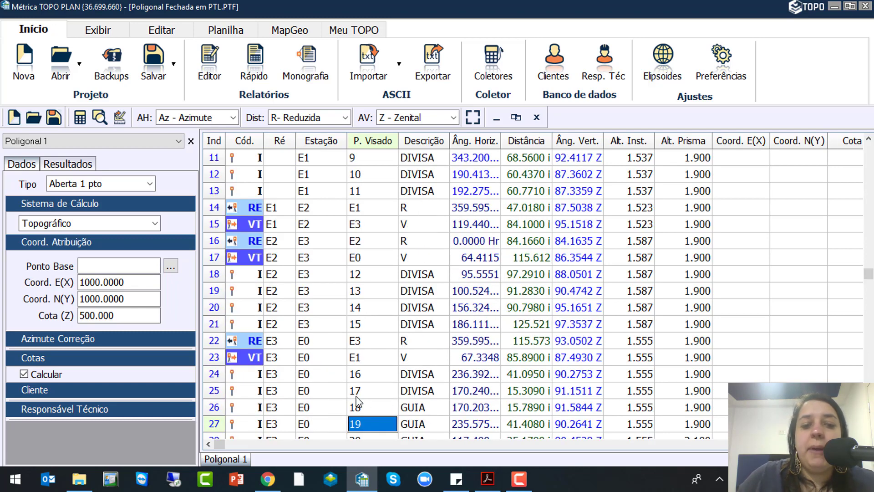
pyautogui.click(315, 344)
pyautogui.press('ctrl')
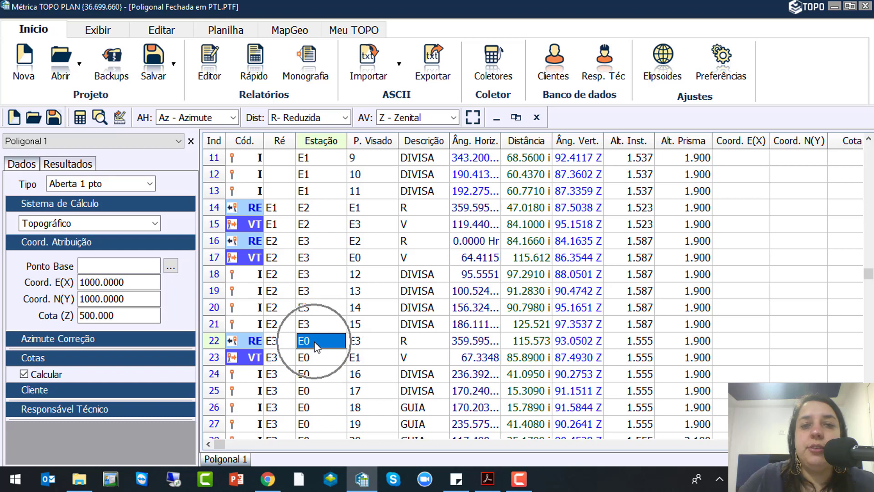
pyautogui.click(273, 342)
pyautogui.press('ctrl')
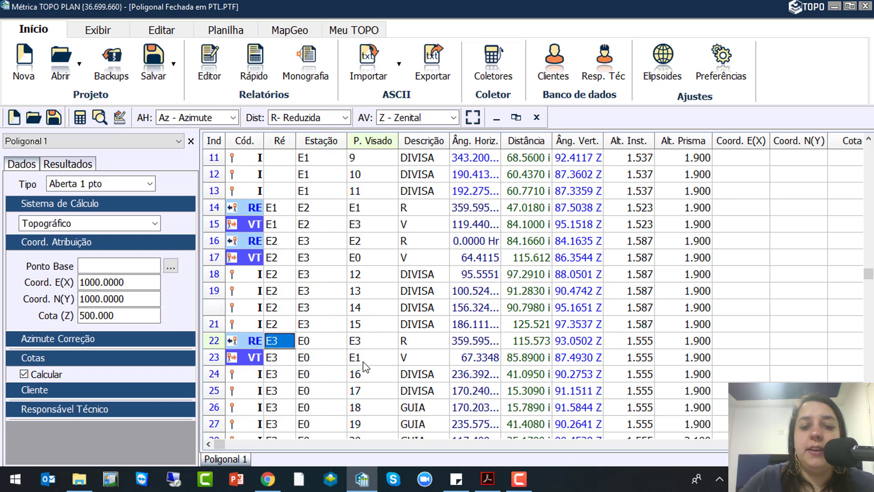
pyautogui.click(363, 362)
pyautogui.press('ctrl')
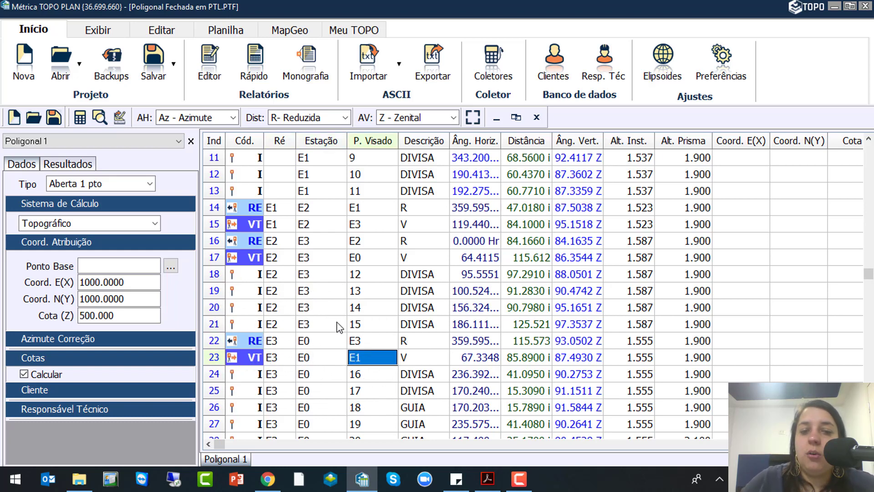
pyautogui.press('Up')
pyautogui.press('Up')
pyautogui.press('Left')
pyautogui.click(362, 360)
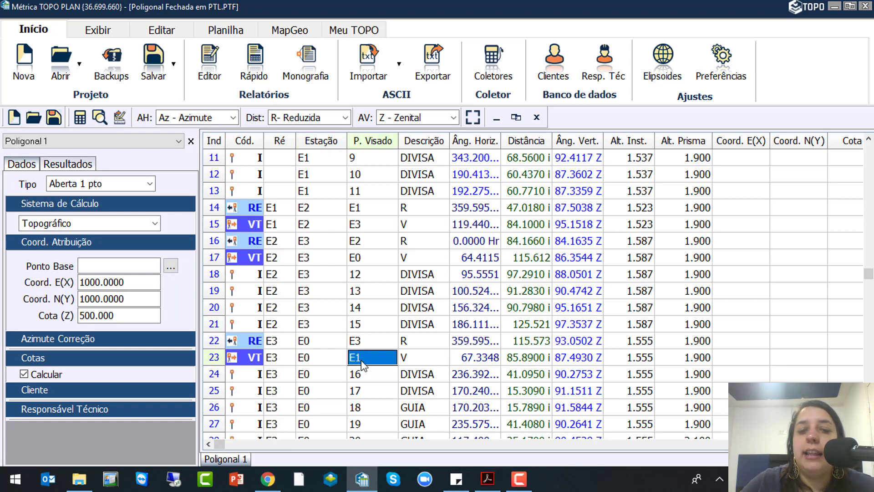
pyautogui.press('ctrl')
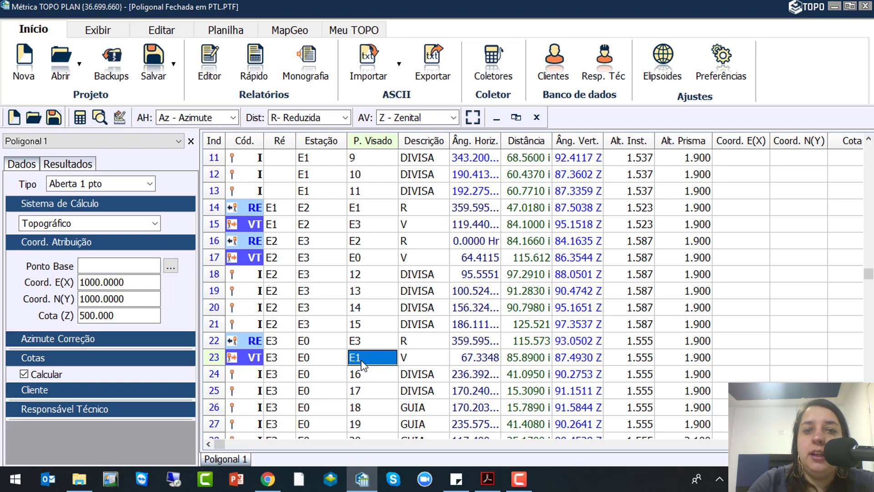
# Widen the Âng. Horiz. column to fit its full angle values
pyautogui.scroll(8, 360, 301)
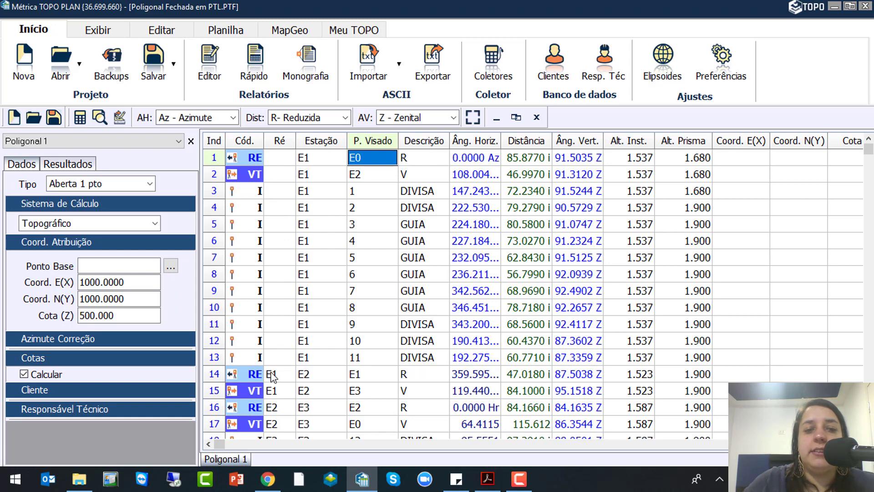
pyautogui.click(272, 165)
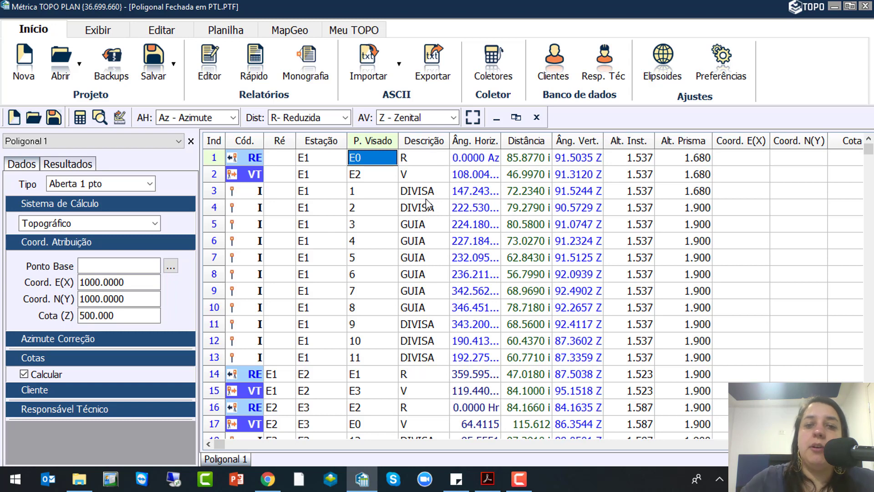
pyautogui.click(475, 183)
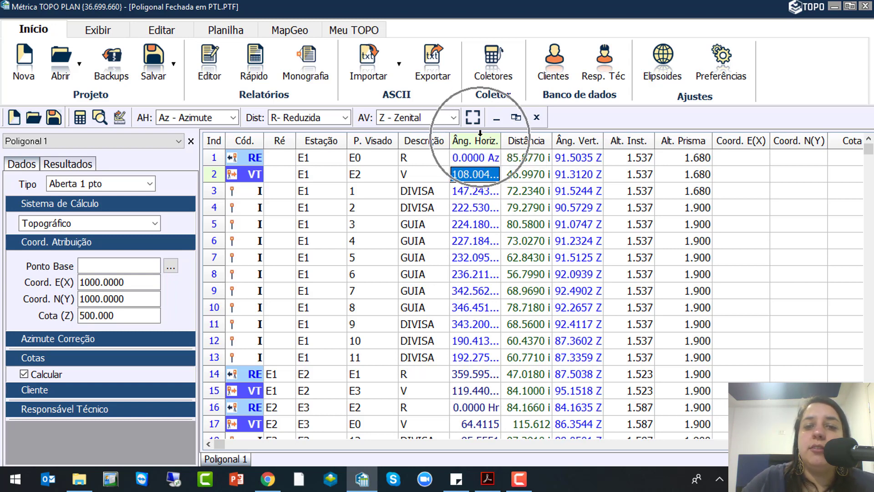
pyautogui.click(479, 161)
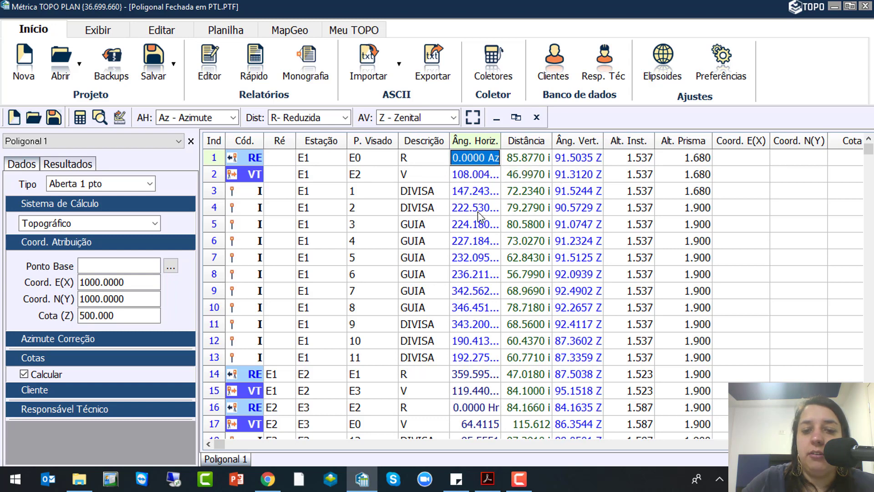
pyautogui.click(506, 138)
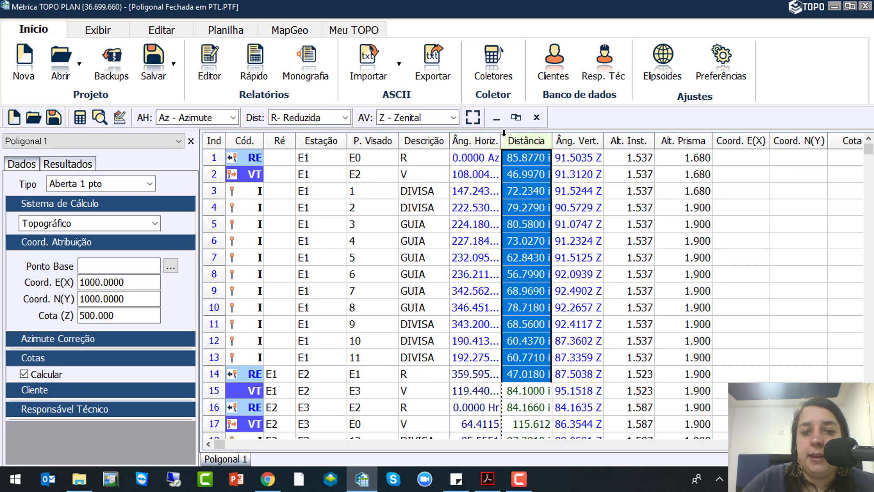
pyautogui.doubleClick(503, 139)
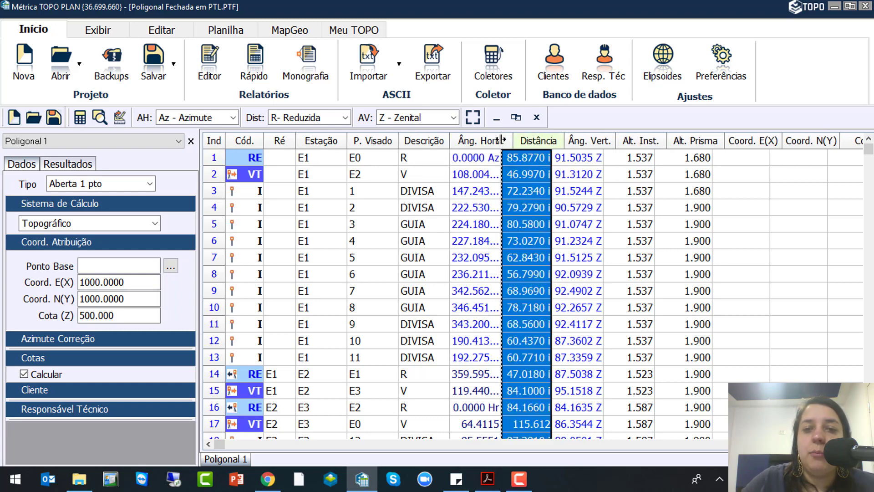
# Change the horizontal angle type of rows 1 to 13 from station E1 to Hr - Horário
pyautogui.moveTo(490, 158); pyautogui.dragTo(497, 360)
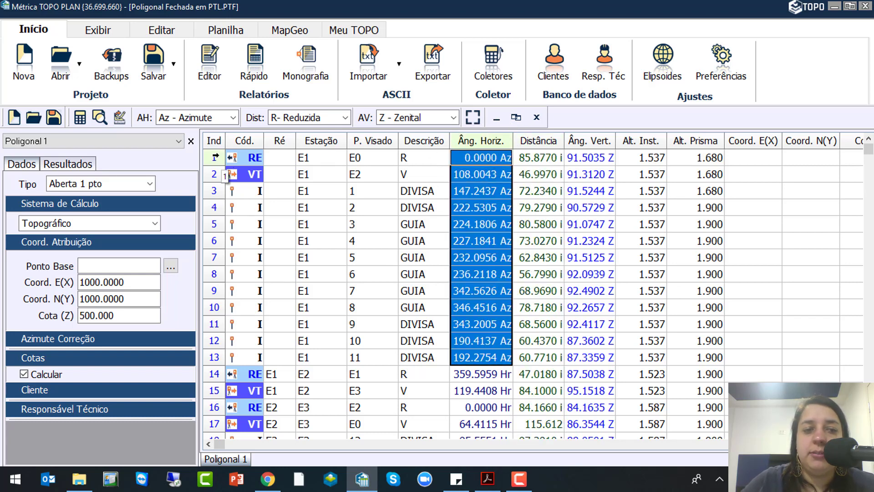
pyautogui.press('ctrl')
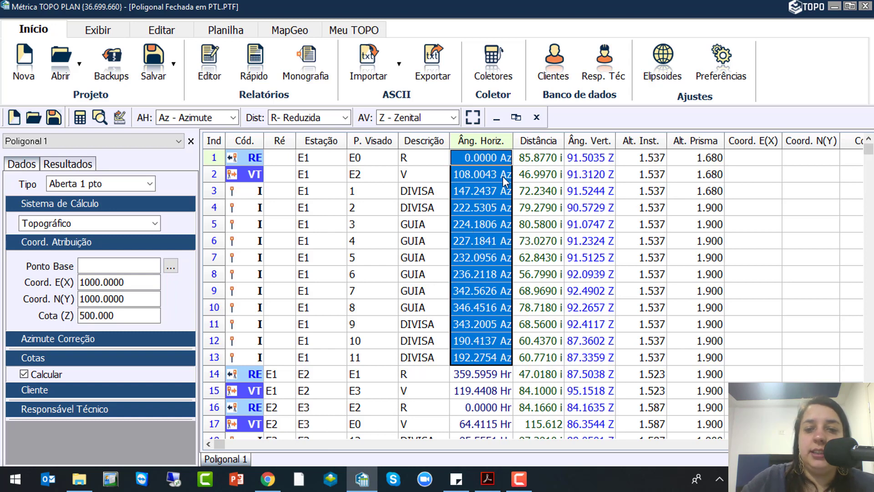
pyautogui.rightClick(491, 212)
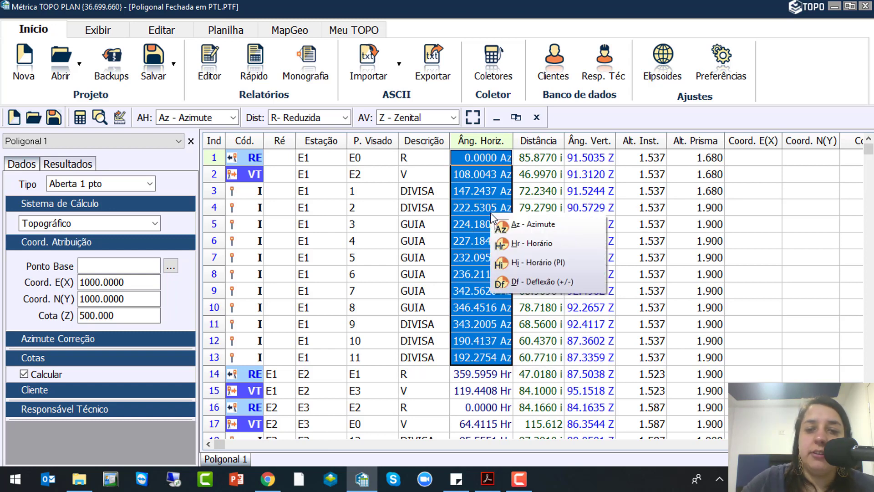
pyautogui.click(553, 246)
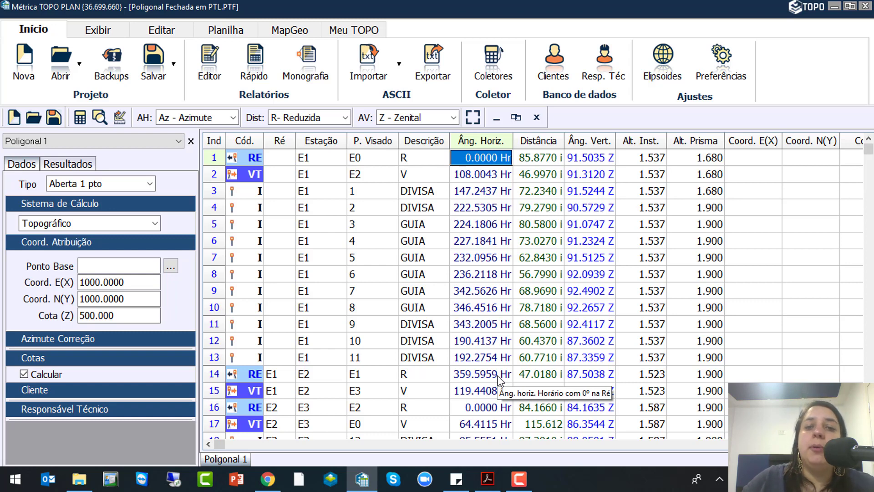
pyautogui.click(482, 258)
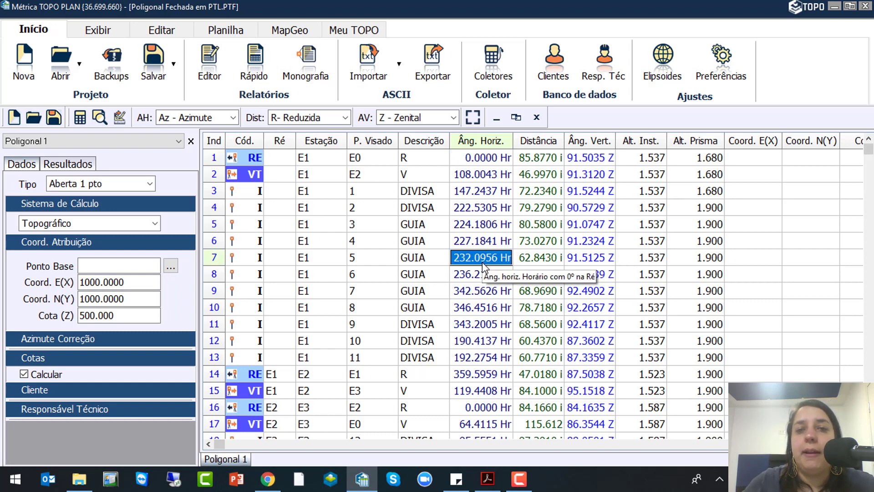
# Copy the sighted point E0 from row 1 and paste it as the Ré value for rows 1 to 13
pyautogui.click(291, 174)
pyautogui.click(366, 158)
pyautogui.click(366, 158)
pyautogui.hotkey('ctrl', 'c')
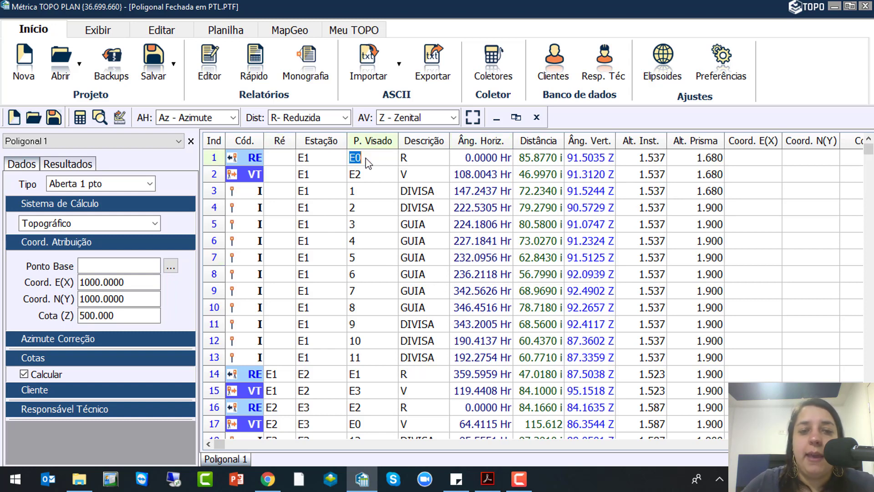
pyautogui.click(284, 175)
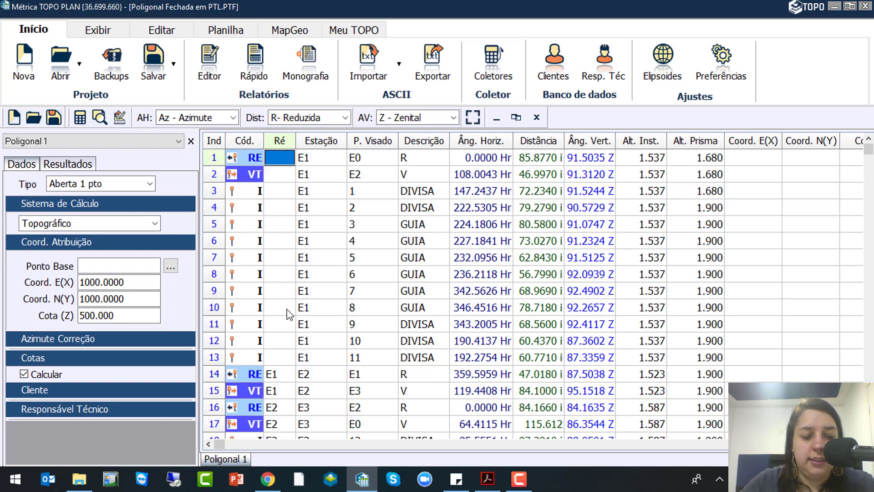
pyautogui.keyDown('shift'); pyautogui.click(287, 360); pyautogui.keyUp('shift')
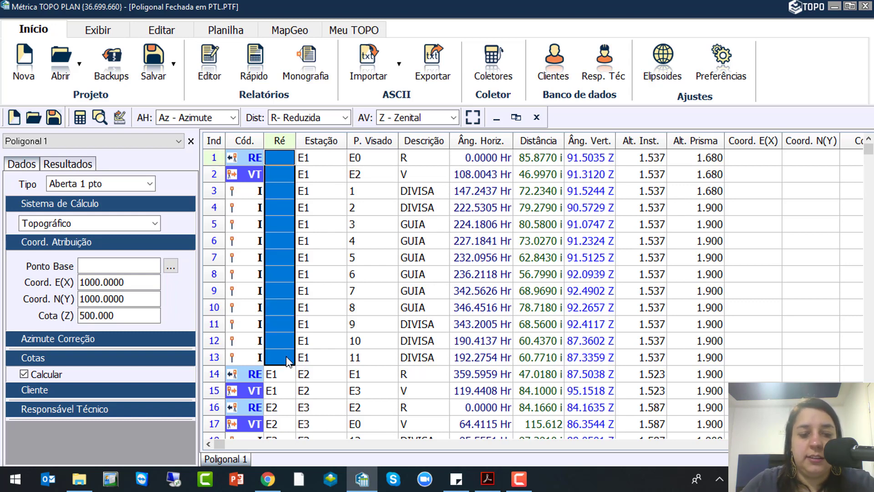
pyautogui.hotkey('ctrl', 'v')
pyautogui.click(310, 207)
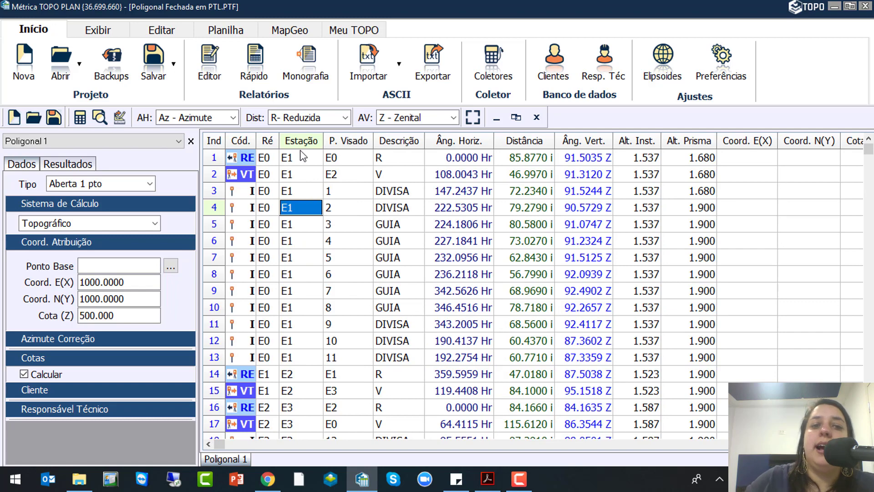
# Review the backsight, station and sighted-point entries through all spreadsheet rows, from first to last and back
pyautogui.click(276, 157)
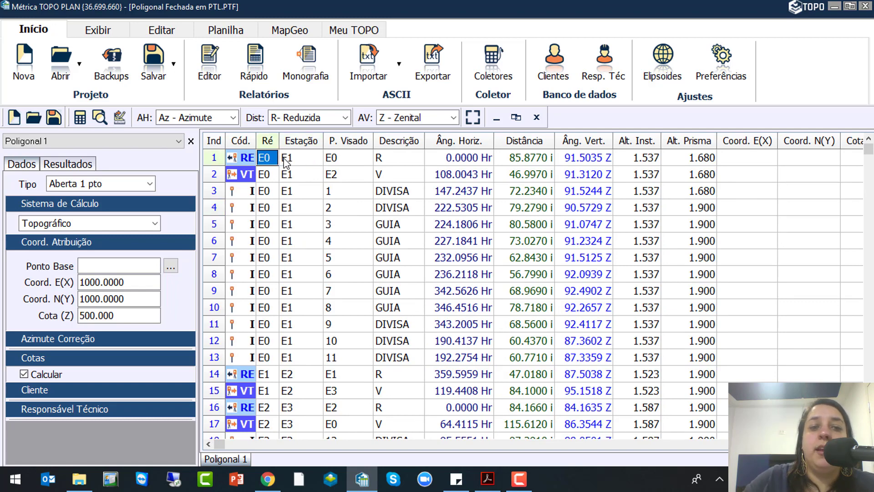
pyautogui.click(343, 175)
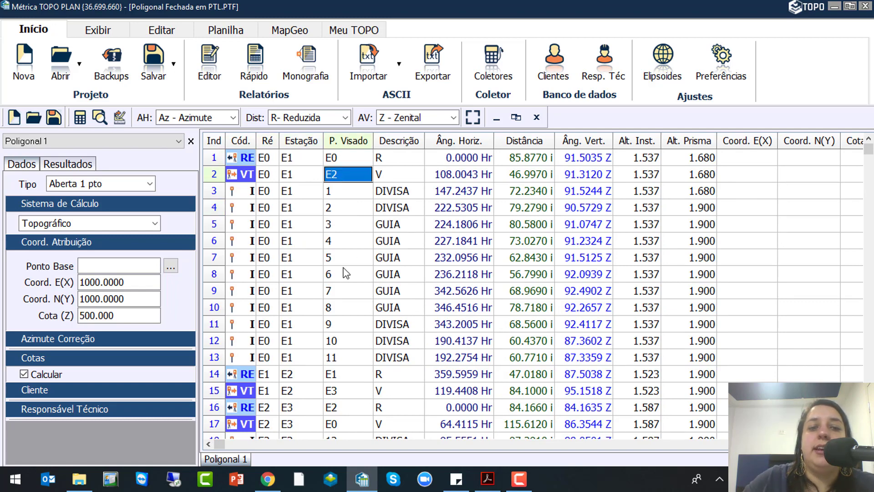
pyautogui.press('Down')
pyautogui.press('Down')
pyautogui.press('Down')
pyautogui.press('Down')
pyautogui.press('Down')
pyautogui.press('Down')
pyautogui.press('Down')
pyautogui.press('Down')
pyautogui.press('Down')
pyautogui.press('Down')
pyautogui.press('Down')
pyautogui.press('Down')
pyautogui.press('Down')
pyautogui.press('Down')
pyautogui.press('Down')
pyautogui.press('Down')
pyautogui.press('Down')
pyautogui.press('Down')
pyautogui.press('Down')
pyautogui.press('Down')
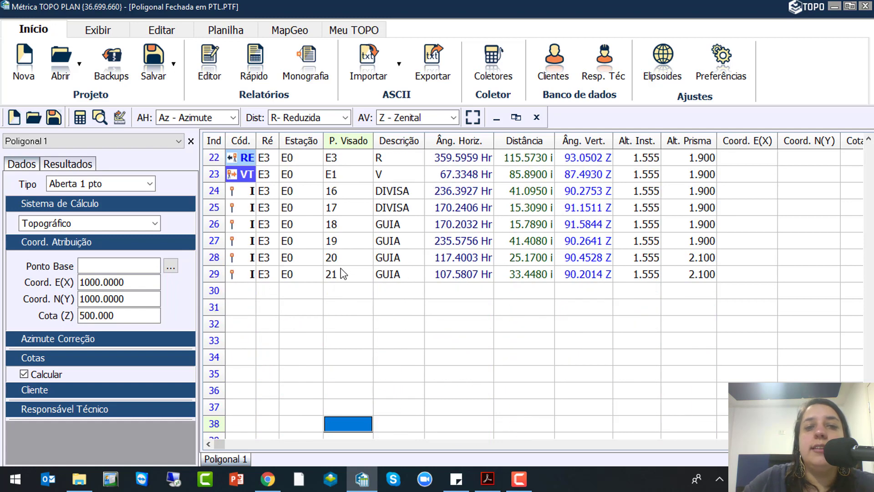
pyautogui.press('Up')
pyautogui.press('Up')
pyautogui.press('Up')
pyautogui.press('Up')
pyautogui.press('Up')
pyautogui.press('Up')
pyautogui.press('Up')
pyautogui.press('Up')
pyautogui.press('Up')
pyautogui.press('Up')
pyautogui.press('Up')
pyautogui.press('Up')
pyautogui.press('Up')
pyautogui.press('Up')
pyautogui.press('Up')
pyautogui.press('Up')
pyautogui.press('Up')
pyautogui.press('Up')
pyautogui.press('Up')
pyautogui.press('Up')
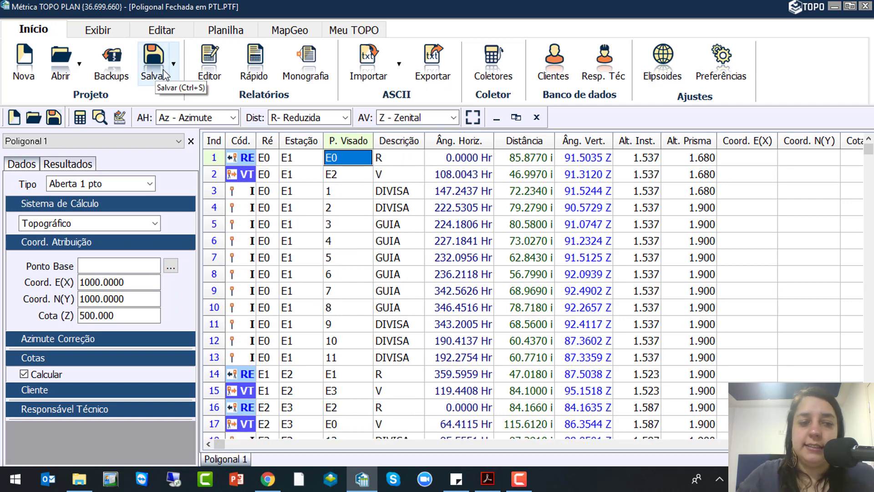
pyautogui.click(383, 243)
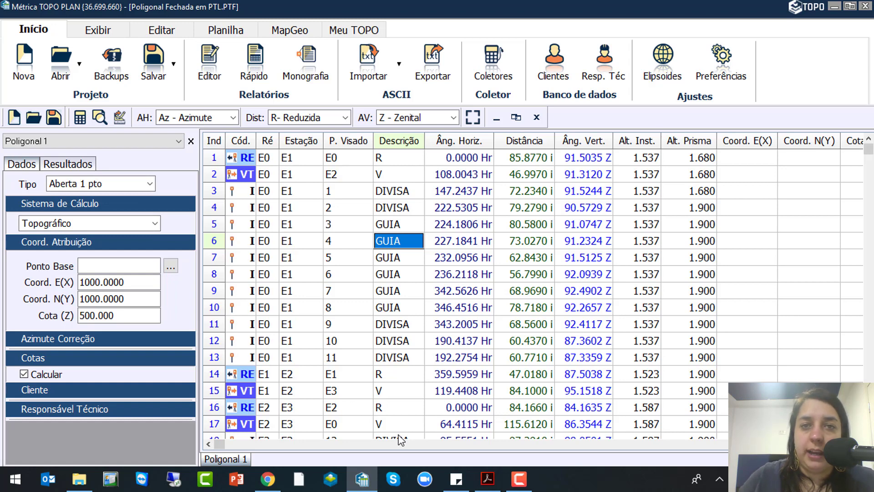
pyautogui.click(292, 157)
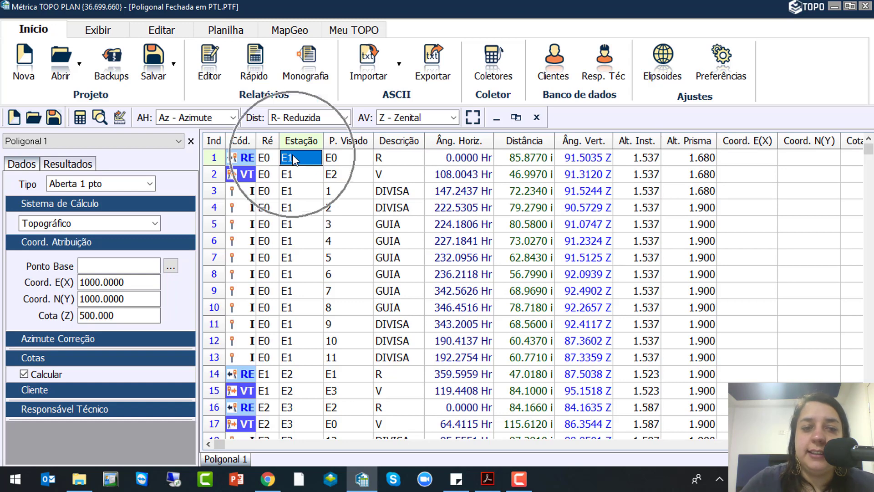
pyautogui.click(268, 159)
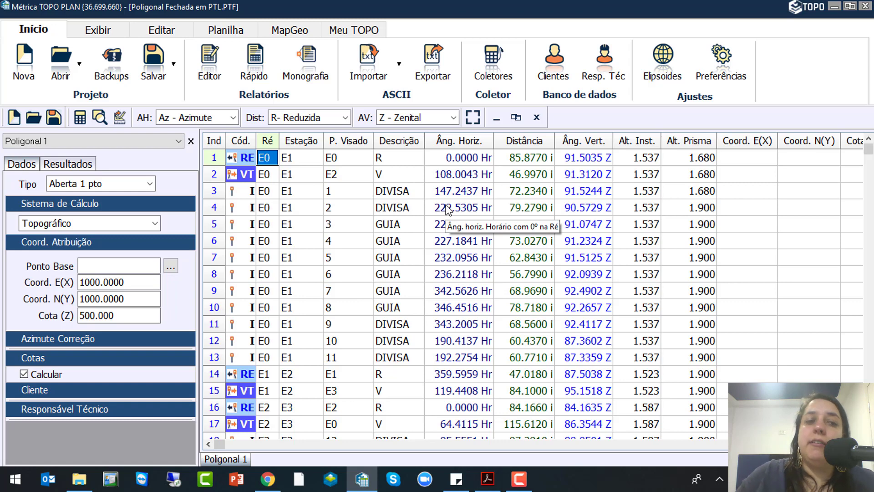
# Set the traverse type of Poligonal 1 to Fechada 2 ptos
pyautogui.click(116, 182)
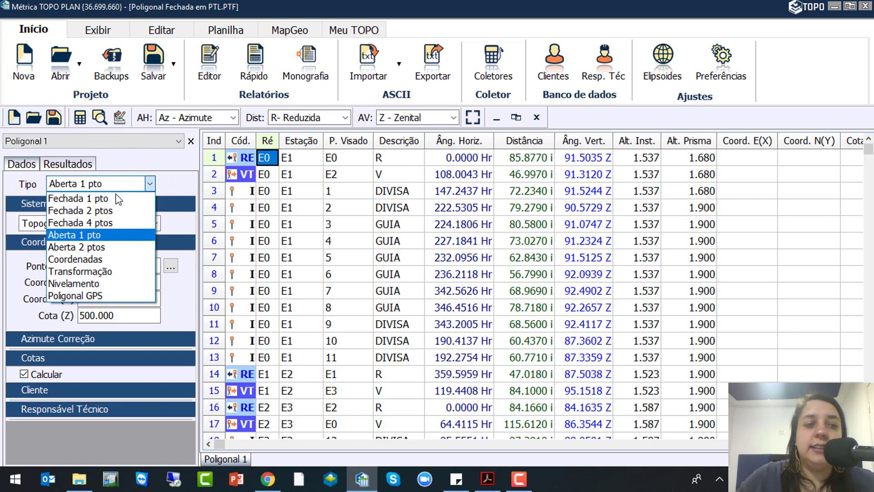
pyautogui.click(114, 211)
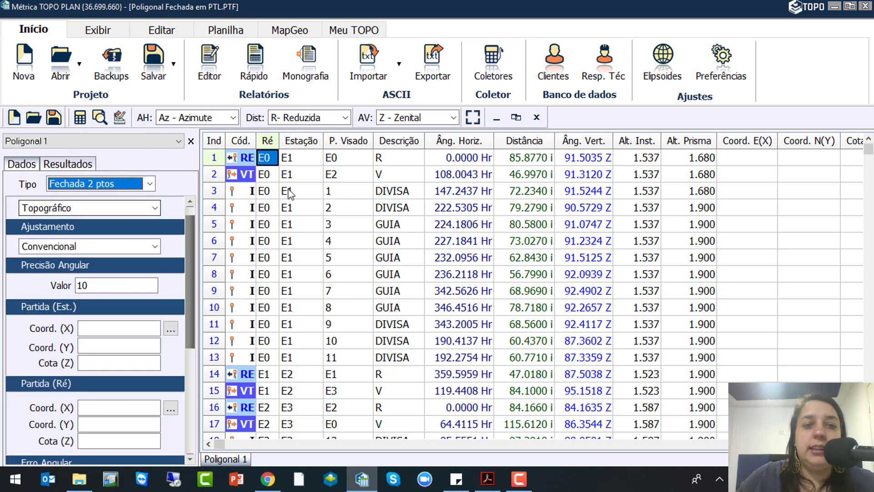
pyautogui.click(293, 157)
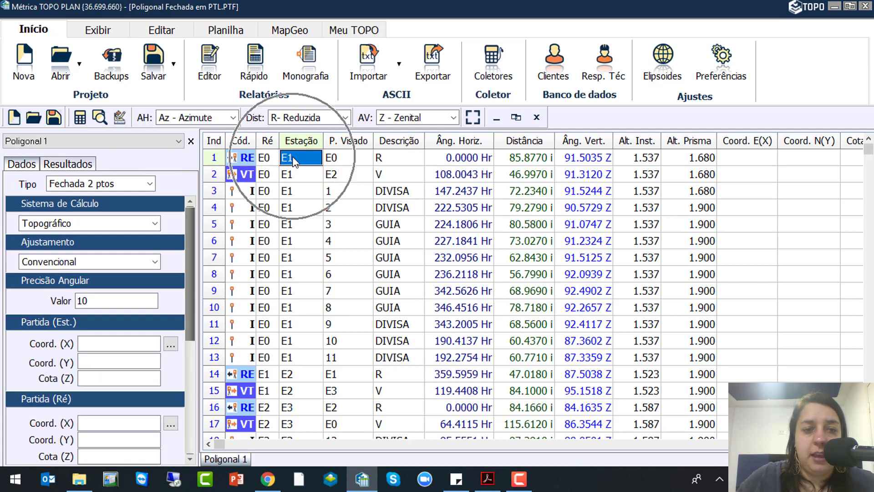
pyautogui.press('Left')
# Set the traverse's calculation system to Topográfico local, keeping the SIRGAS2000 ellipsoid and Sul/Oeste hemisphere
pyautogui.click(76, 223)
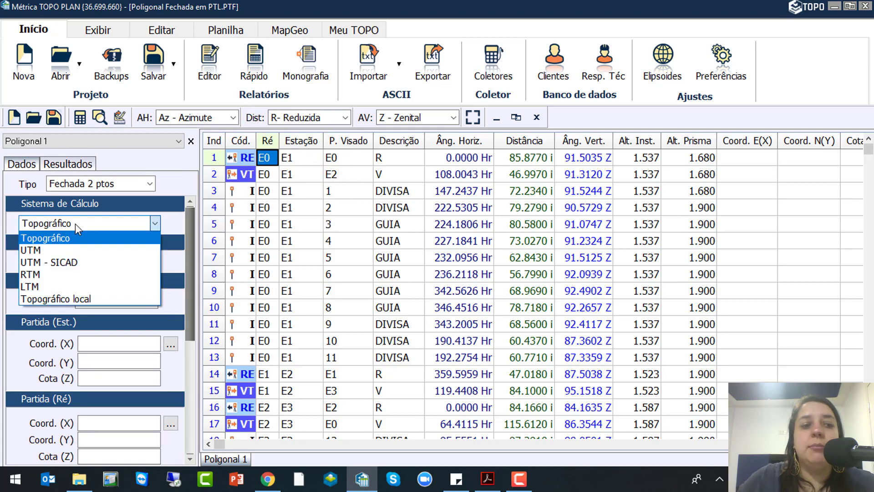
pyautogui.click(88, 299)
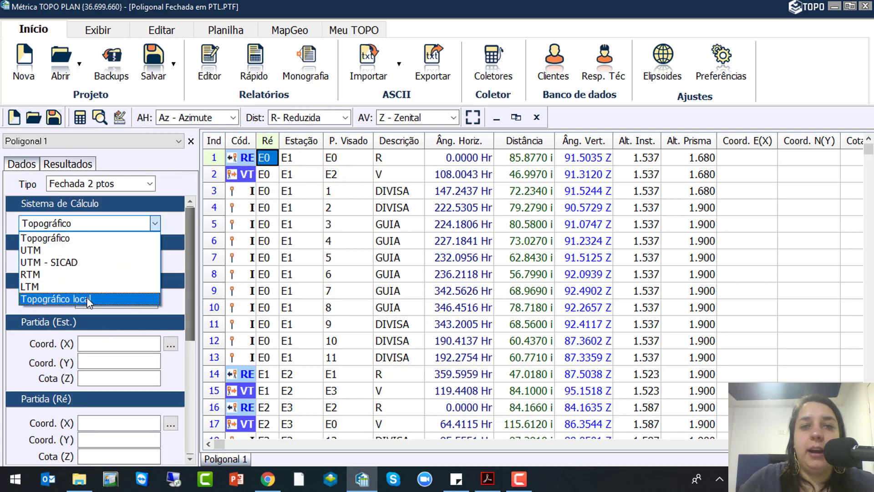
pyautogui.click(88, 300)
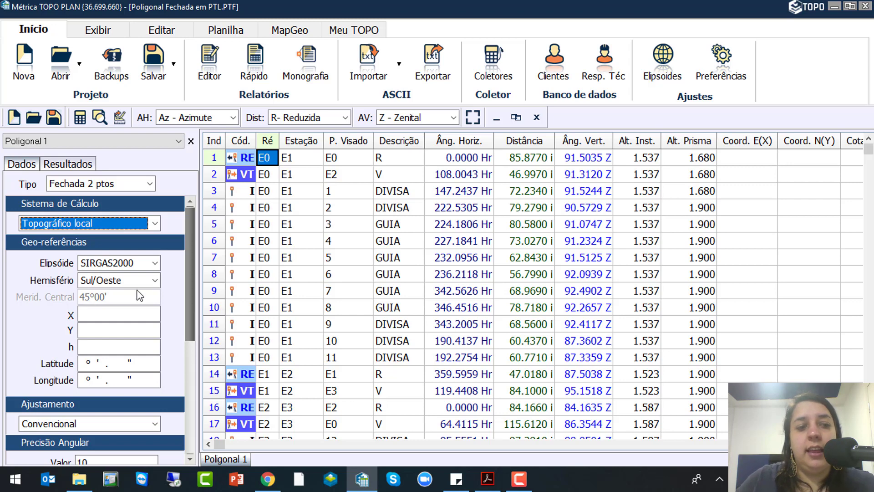
pyautogui.click(136, 265)
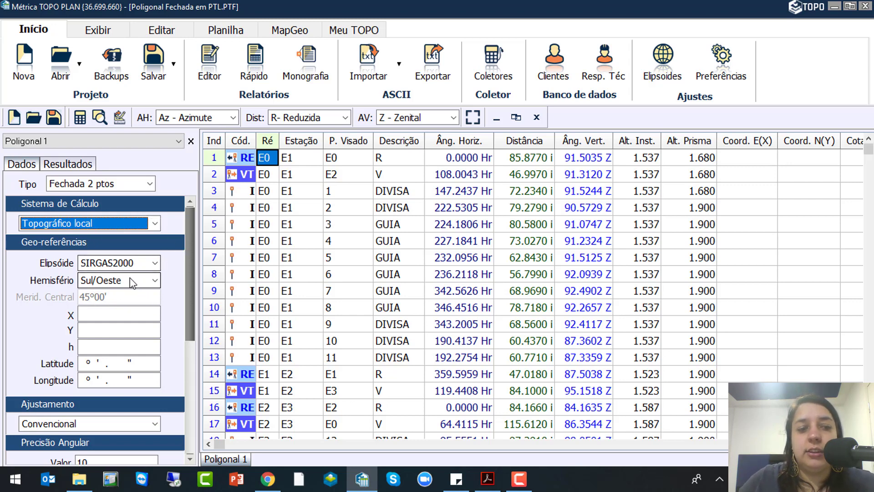
pyautogui.click(131, 280)
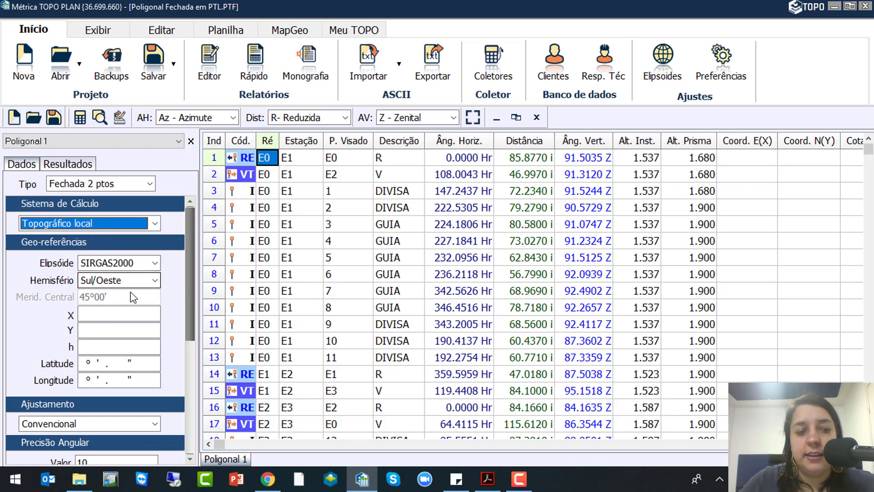
# Enter the local topographic plane's georeference values: X 150000, Y 250000 and altitude h 496.19
pyautogui.click(101, 316)
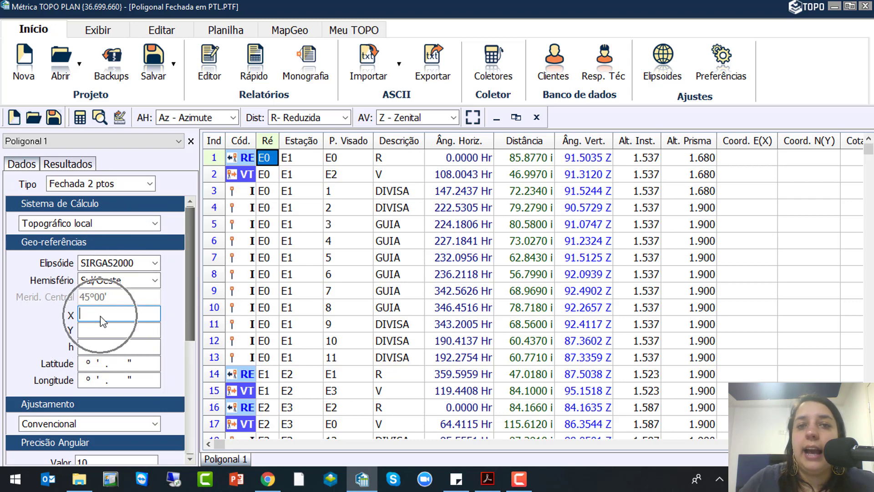
pyautogui.click(100, 316)
pyautogui.click(100, 316)
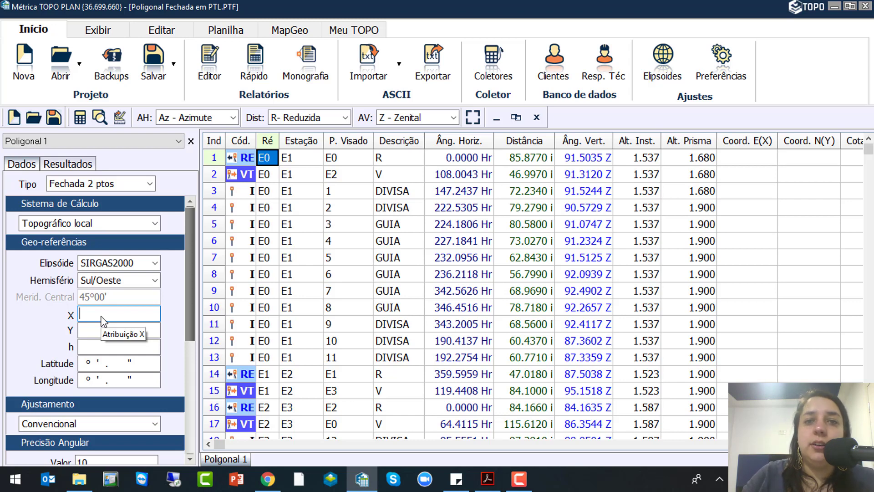
pyautogui.write('150')
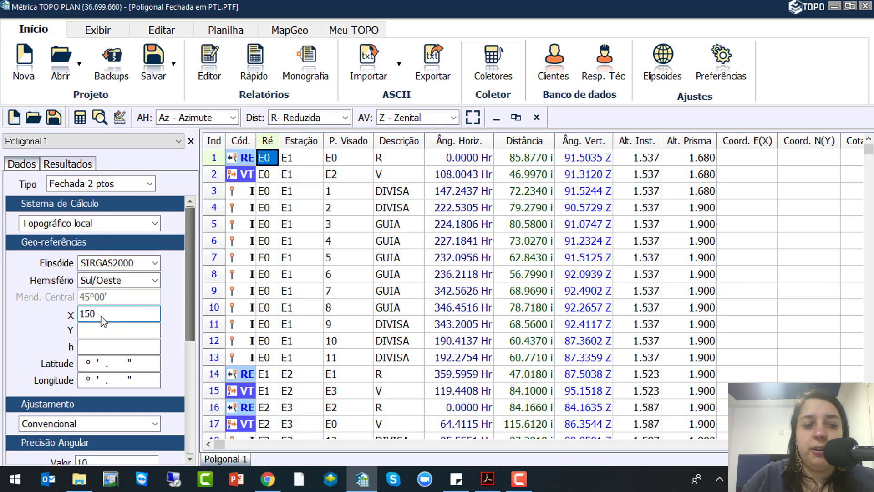
pyautogui.write('000')
pyautogui.press('Tab')
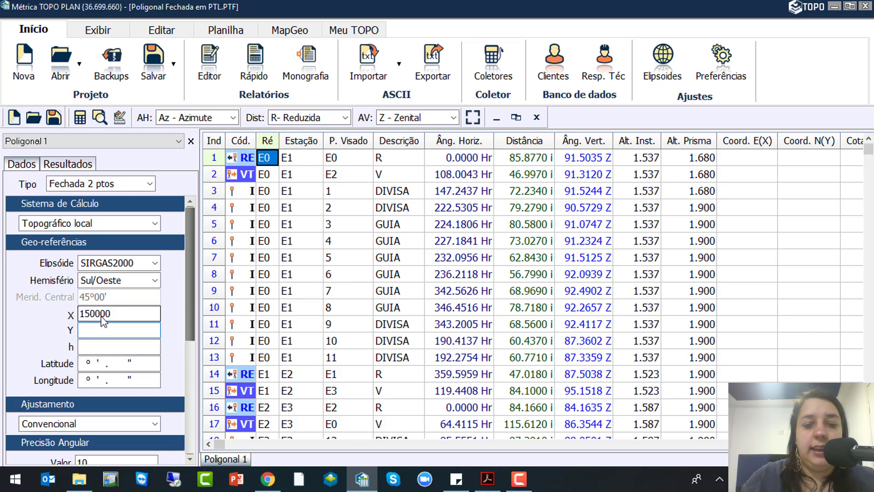
pyautogui.write('250000')
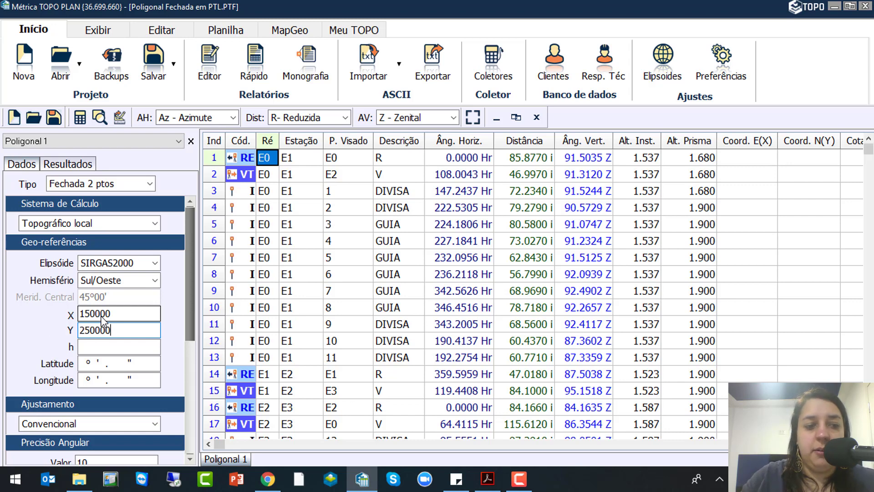
pyautogui.click(97, 351)
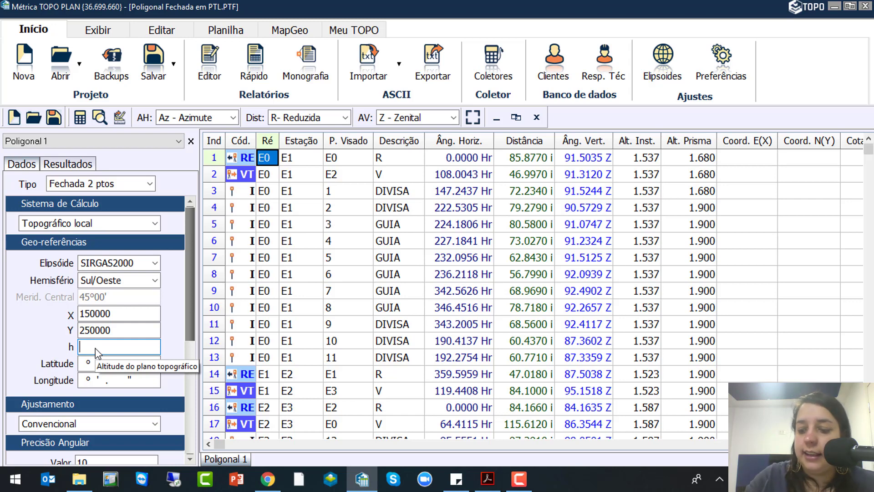
pyautogui.write('496')
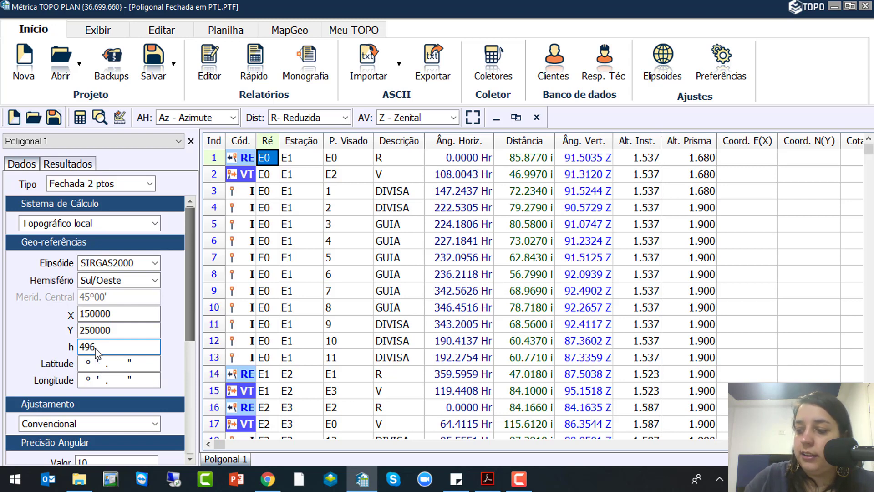
pyautogui.write('.19')
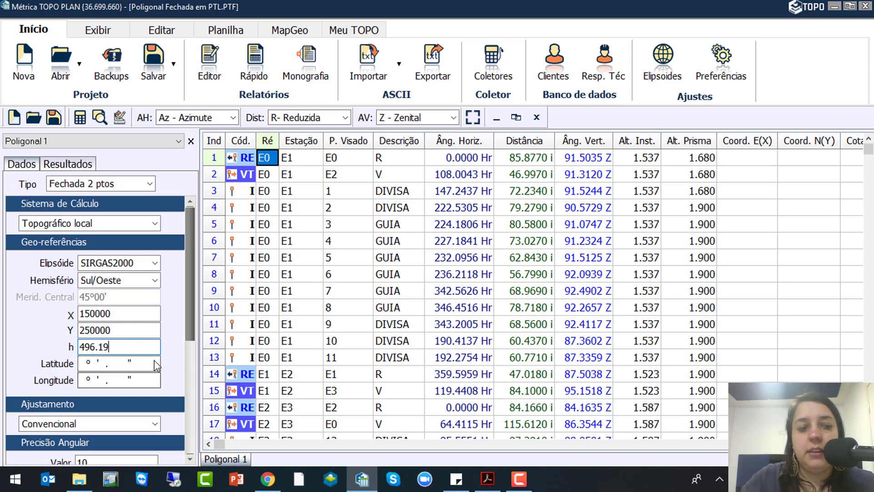
# Enter the plane's reference latitude 22°06'27.960" and longitude 47°42'27.333" in the georeference settings
pyautogui.press('Tab')
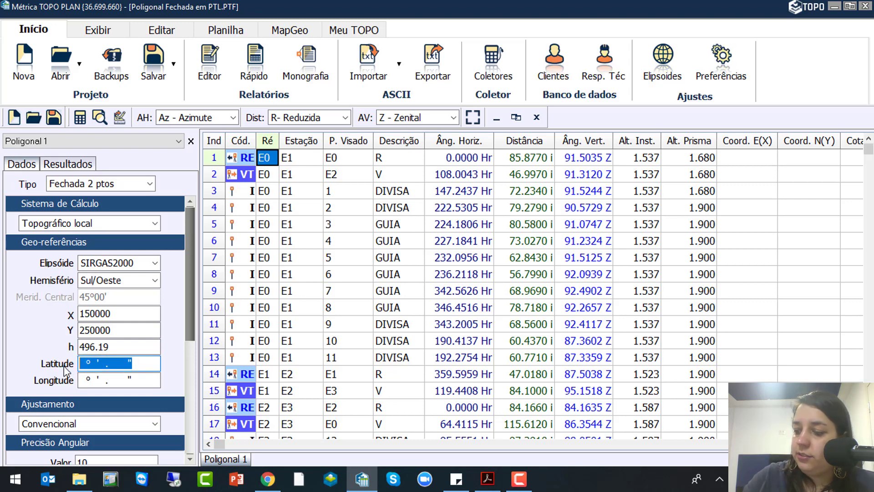
pyautogui.write("22°06'")
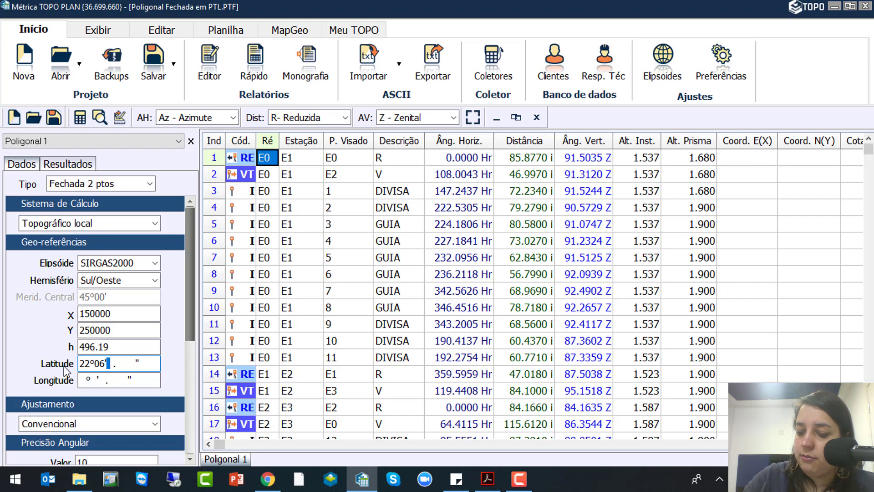
pyautogui.write('27.960')
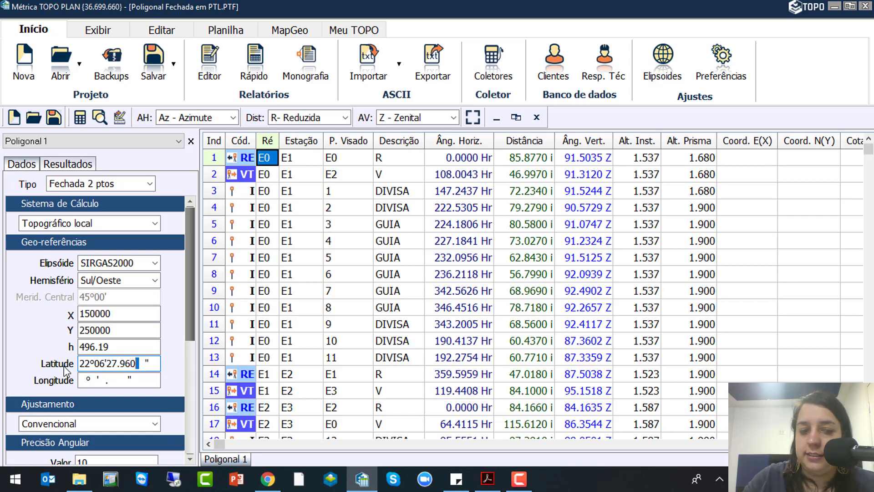
pyautogui.click(126, 380)
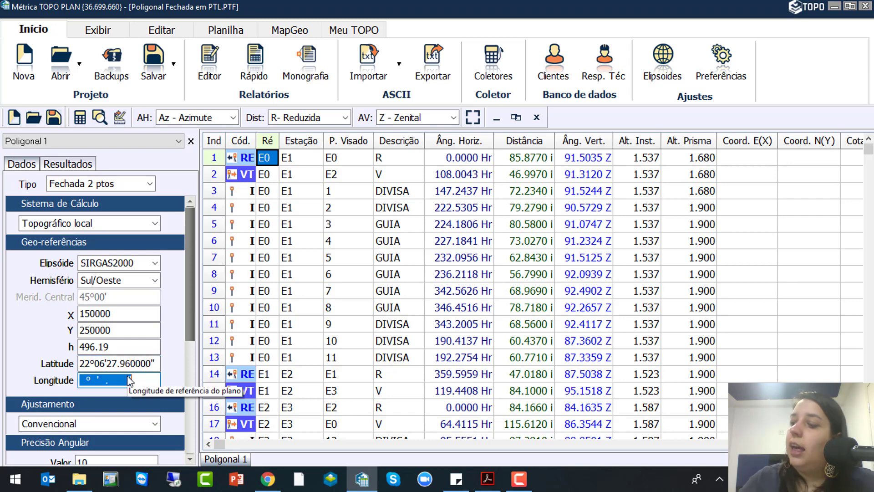
pyautogui.write('47°')
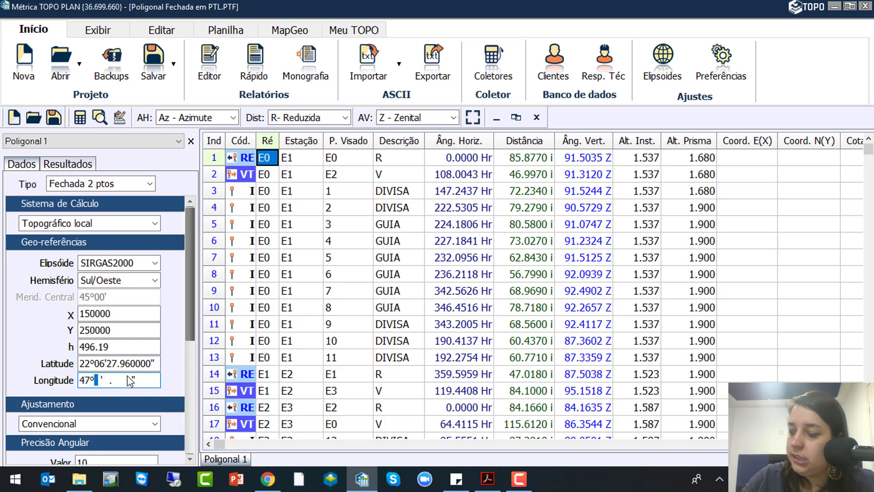
pyautogui.write("42'")
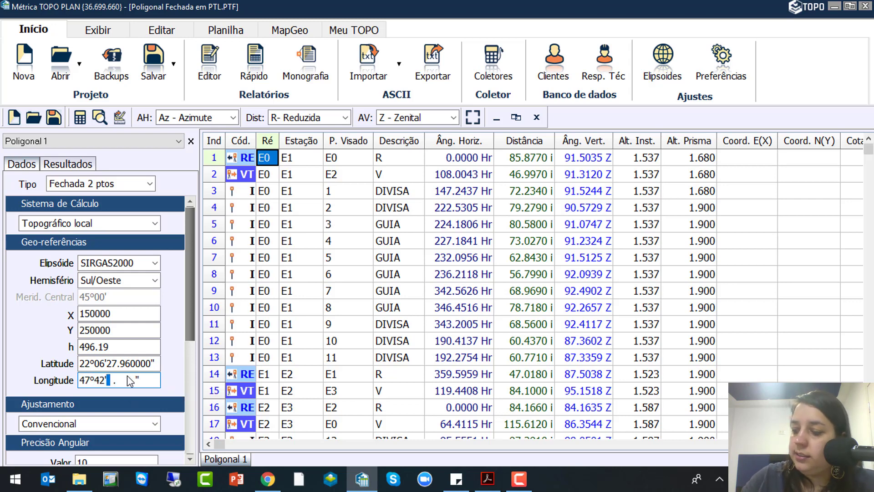
pyautogui.write('2')
pyautogui.write('7.31')
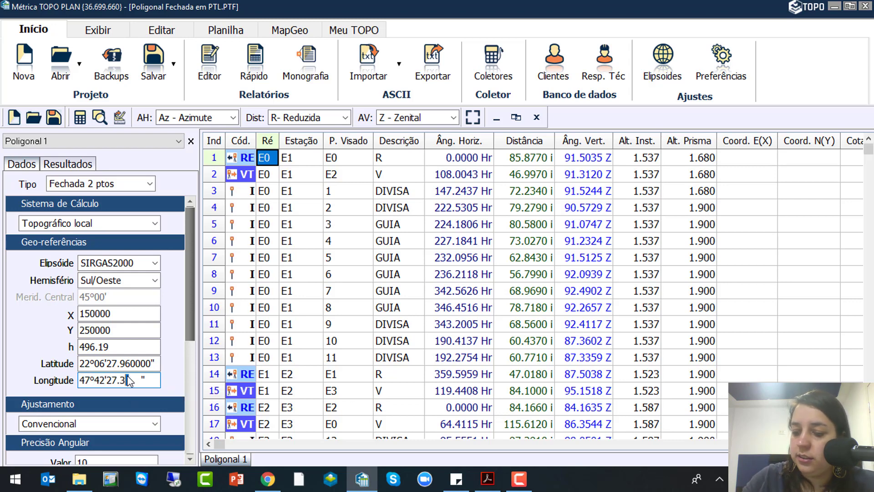
pyautogui.click(127, 384)
pyautogui.click(139, 363)
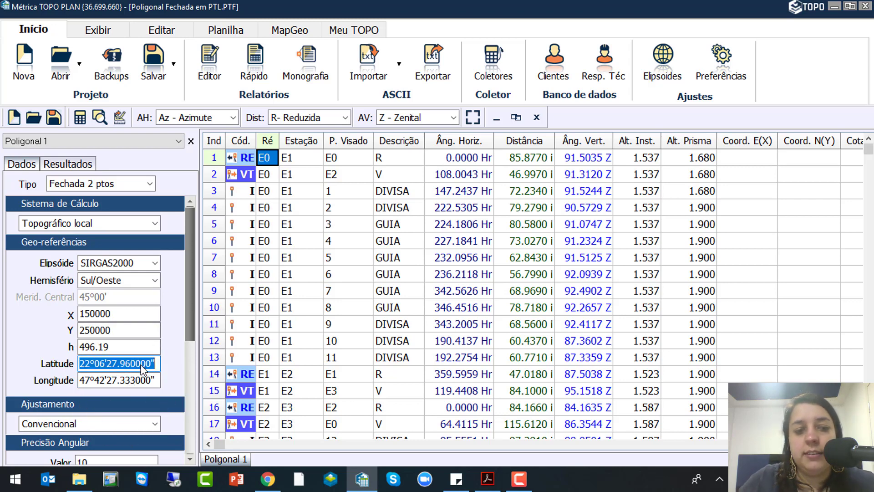
pyautogui.click(138, 378)
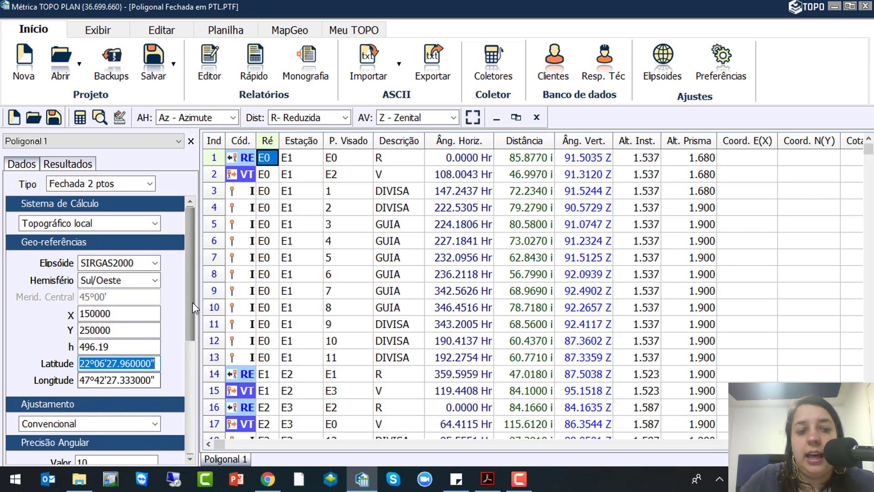
pyautogui.moveTo(190, 304); pyautogui.dragTo(190, 359)
pyautogui.press('ctrl')
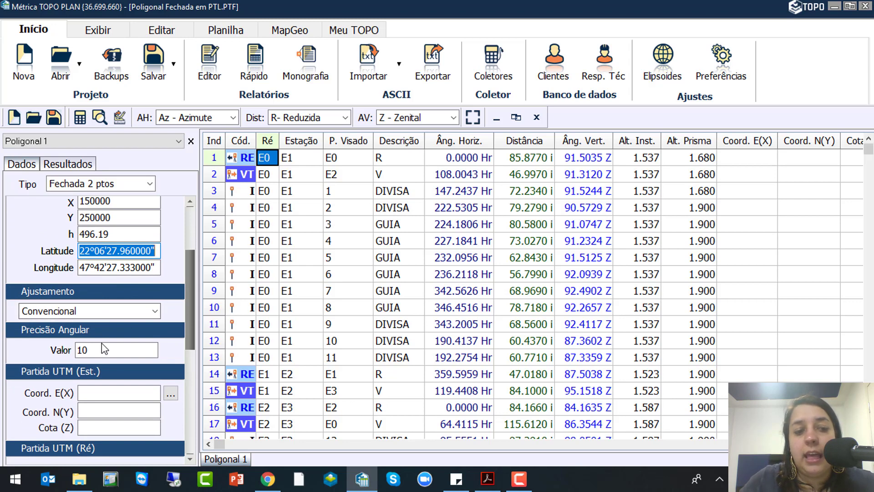
pyautogui.press('ctrl')
pyautogui.press('ctrl')
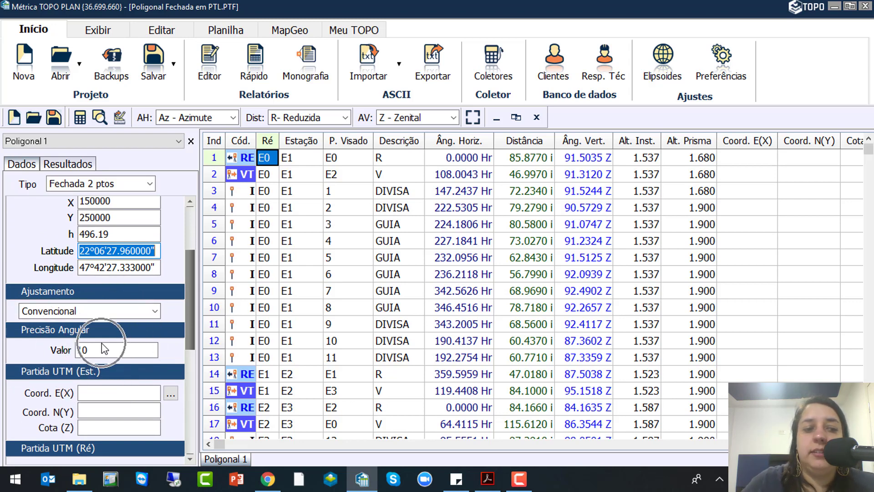
pyautogui.click(102, 344)
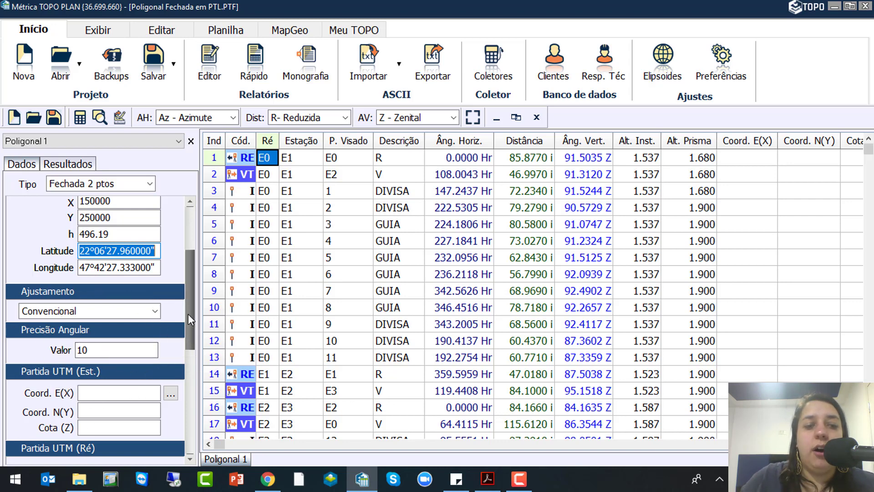
# Enter the station's starting UTM coordinates (Partida UTM Est.): E(X) 220884.36, N(Y) 7440412.41 and Cota (Z) 493.63
pyautogui.moveTo(188, 313); pyautogui.dragTo(190, 368)
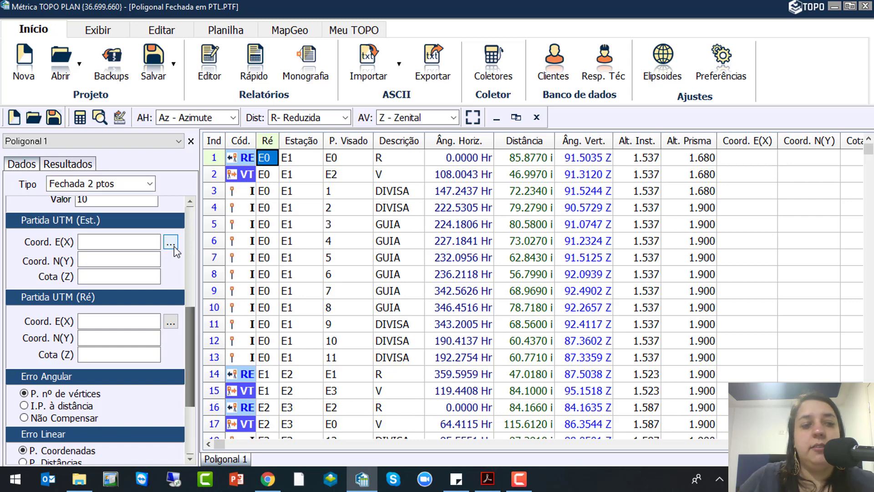
pyautogui.press('ctrl')
pyautogui.press('ctrl')
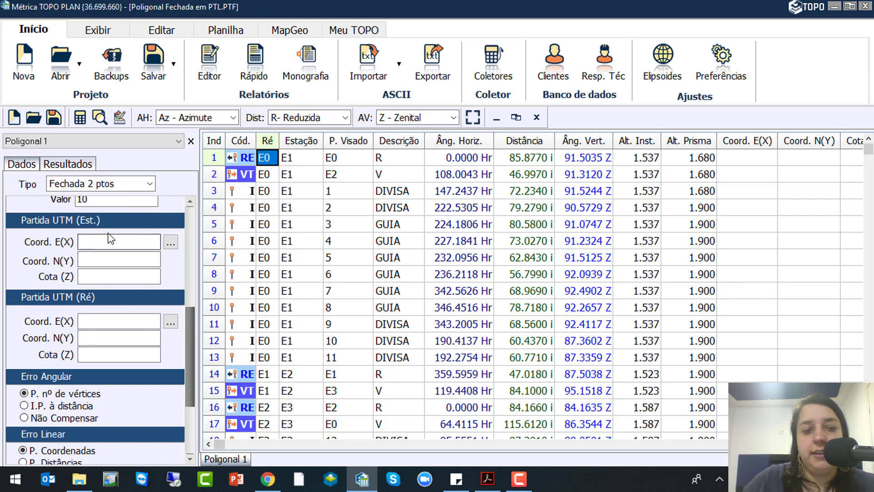
pyautogui.click(103, 241)
pyautogui.write('220')
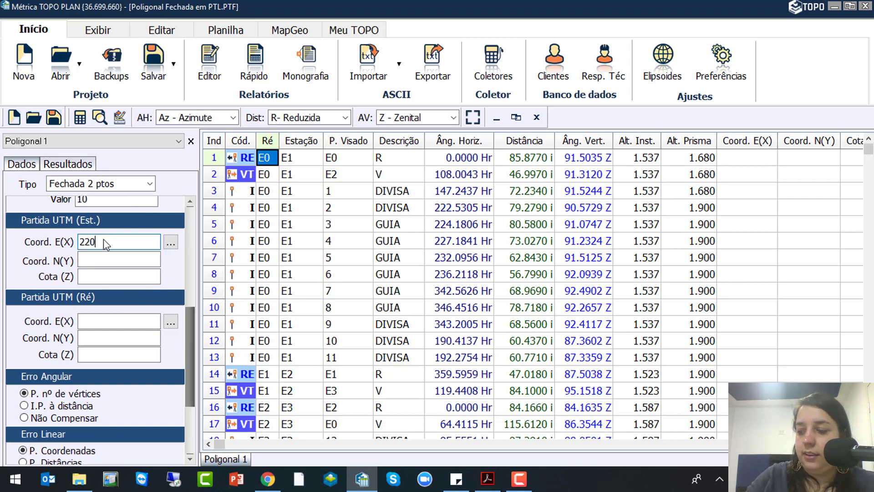
pyautogui.write('884.')
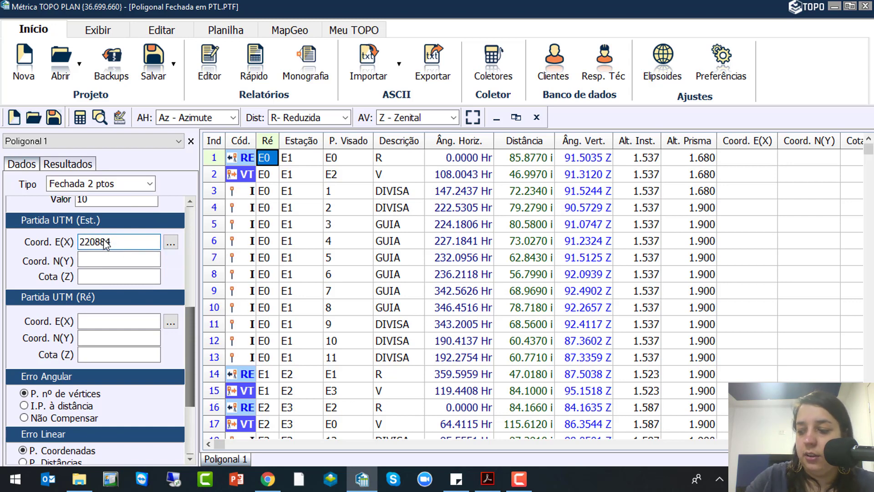
pyautogui.write('36')
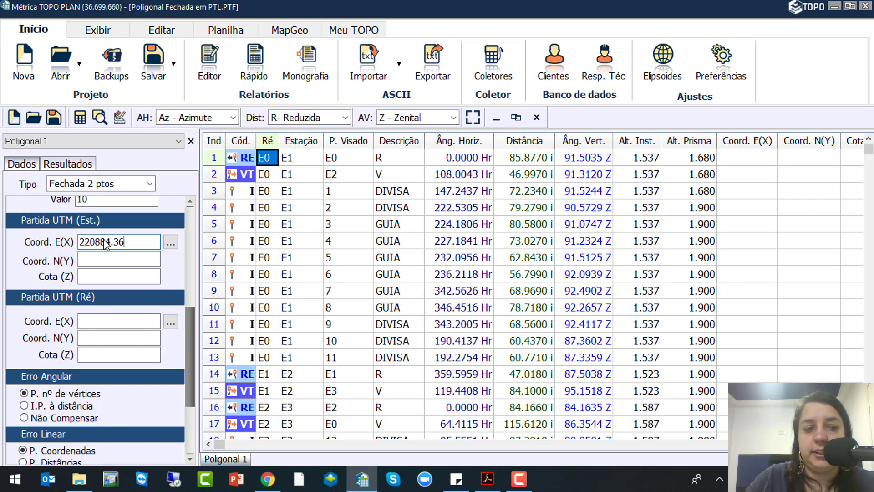
pyautogui.click(127, 256)
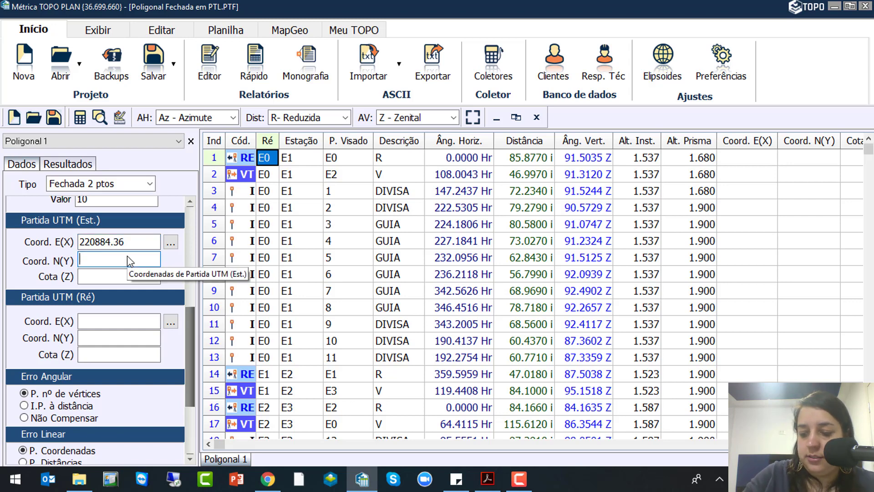
pyautogui.write('744')
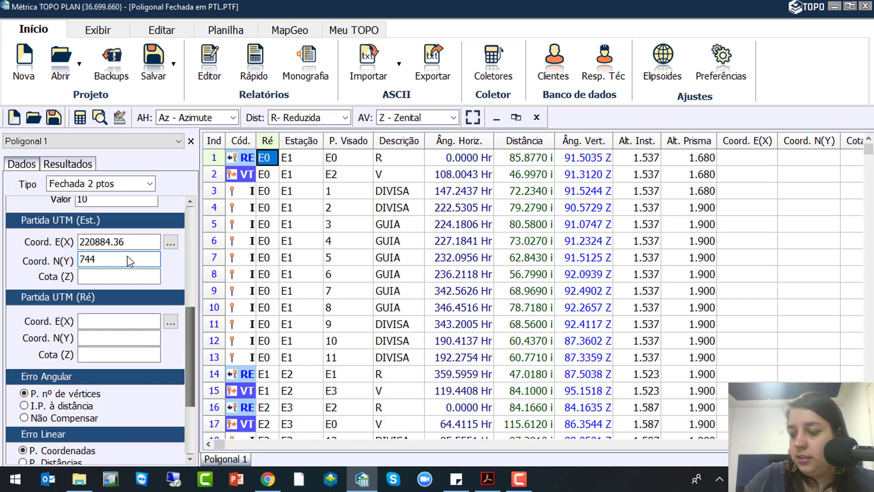
pyautogui.write('0412.41')
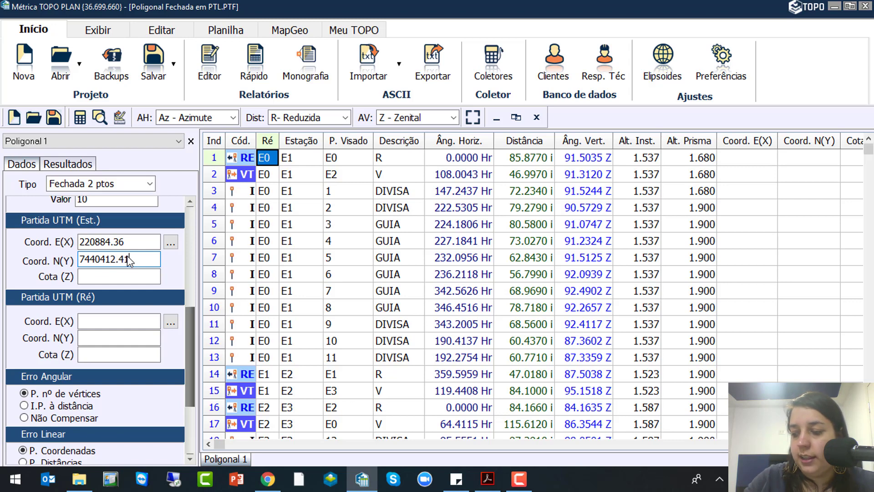
pyautogui.press('Tab')
pyautogui.write('4')
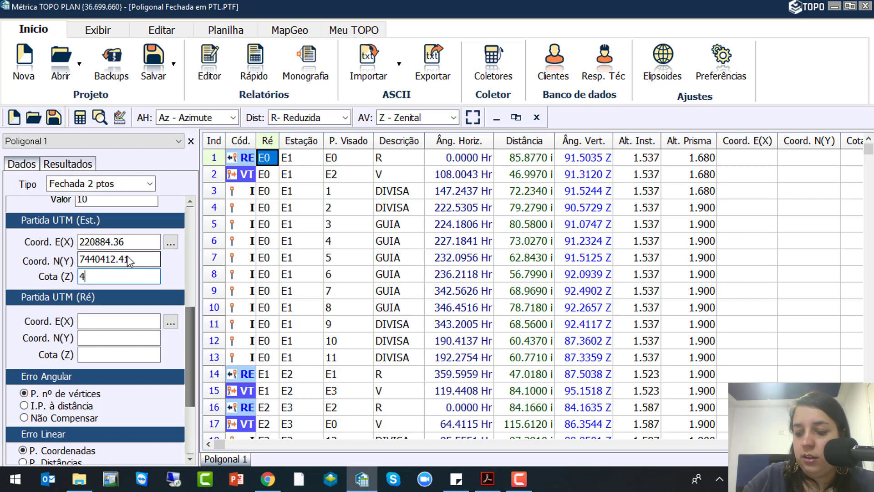
pyautogui.write('93.63')
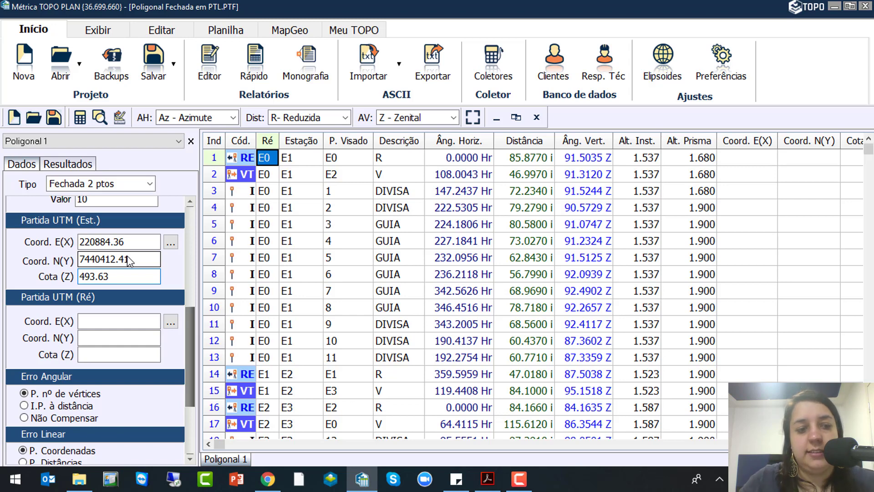
# Enter the backsight's starting UTM coordinates (Partida UTM Ré): E(X) 220884.63, N(Y) 7440498.28 and Cota (Z) 490.70
pyautogui.click(111, 319)
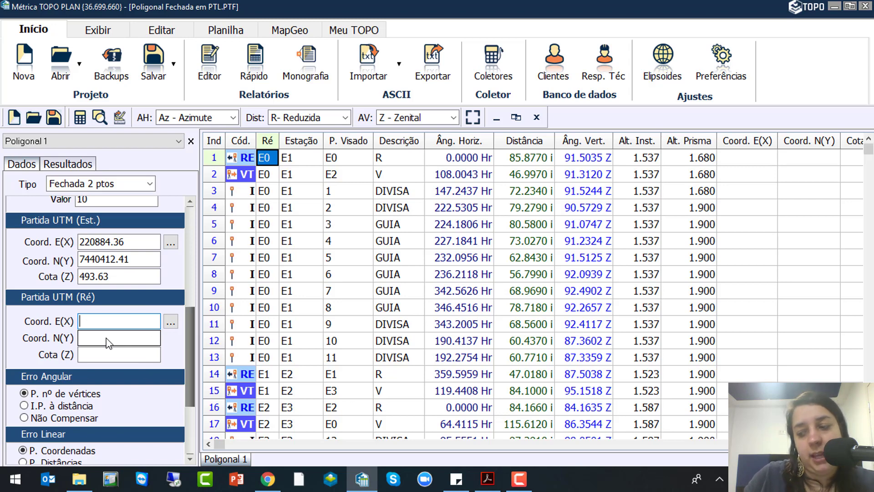
pyautogui.write('220')
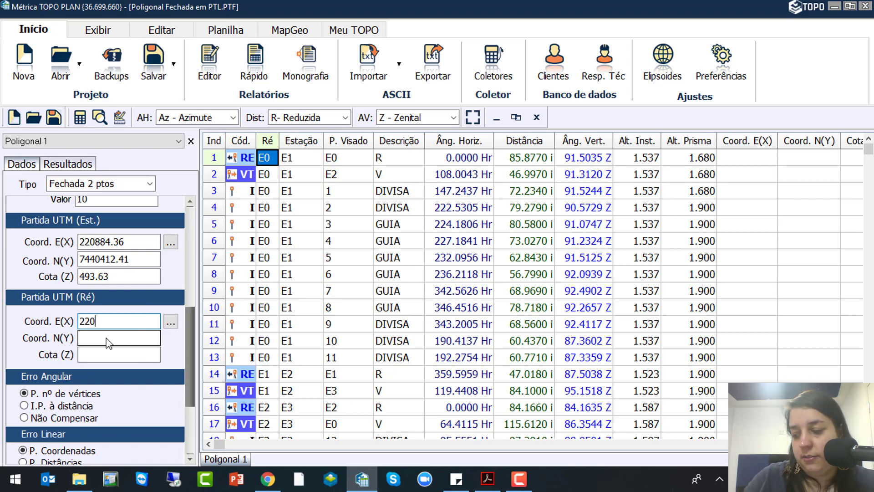
pyautogui.write('884')
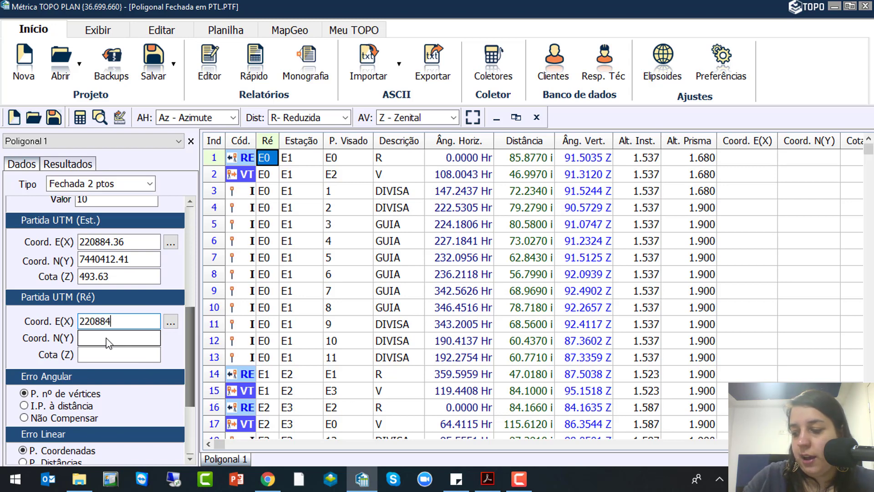
pyautogui.write('.63')
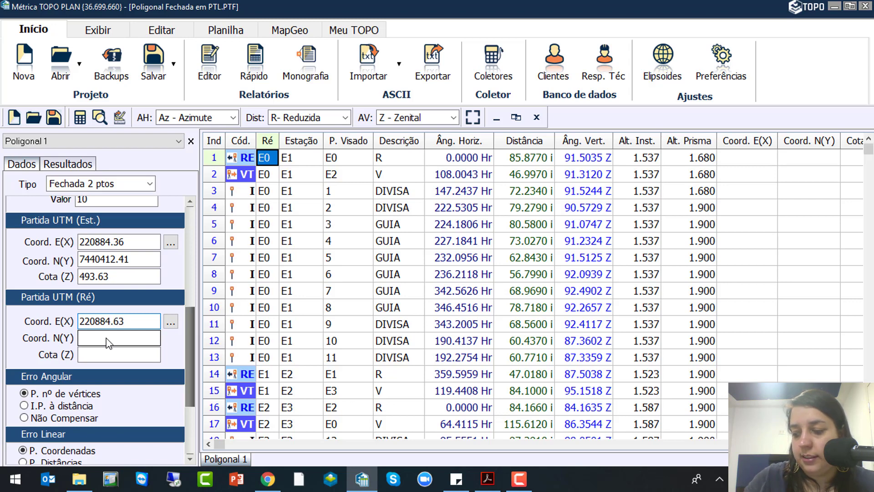
pyautogui.press('Tab')
pyautogui.write('744')
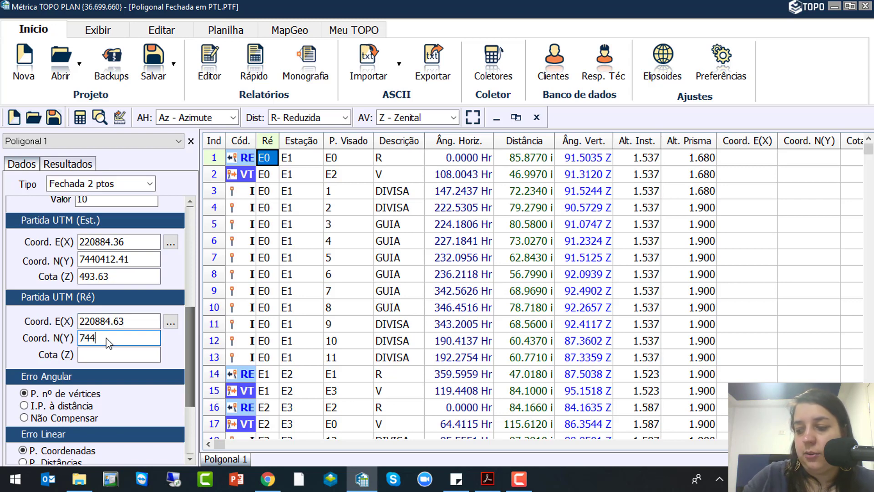
pyautogui.write('040')
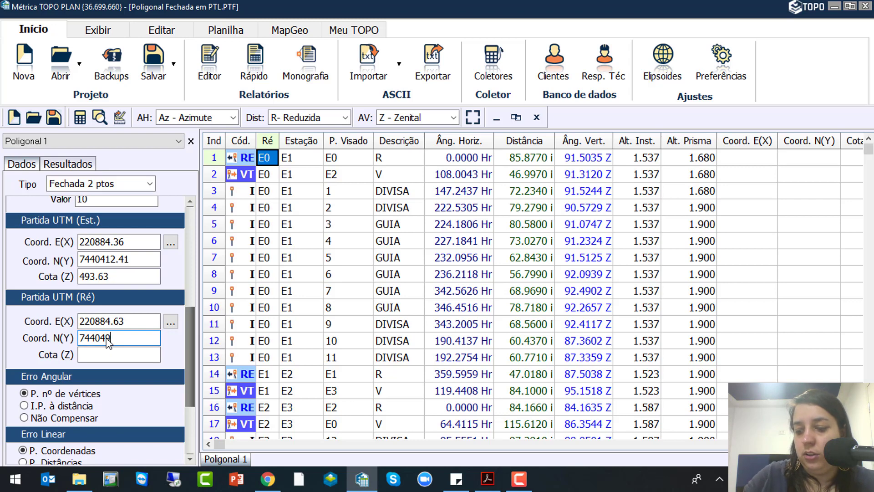
pyautogui.write('8.28')
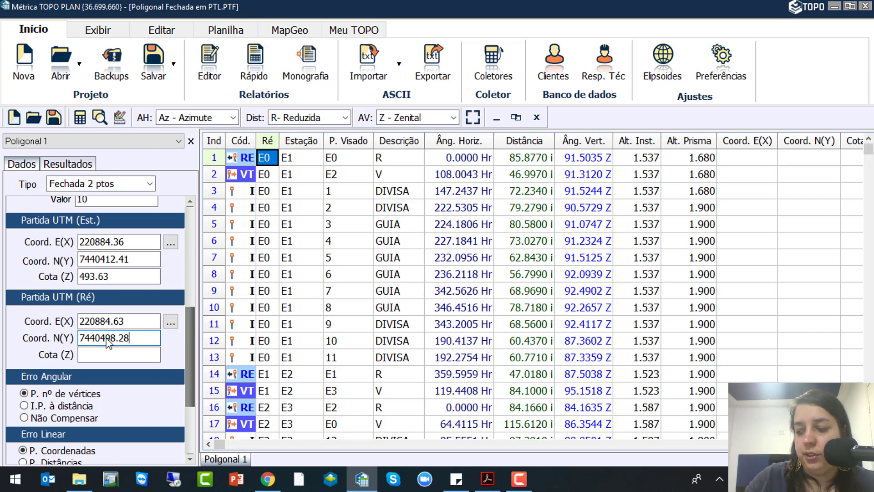
pyautogui.press('Tab')
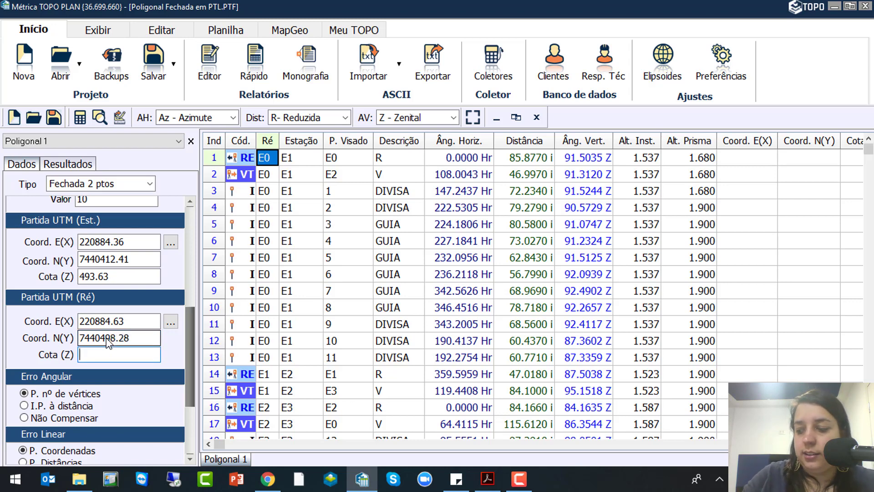
pyautogui.write('490.')
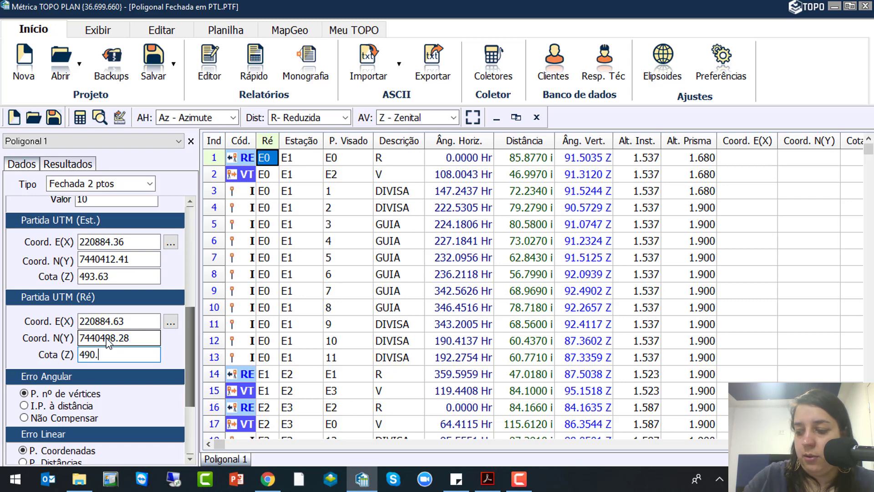
pyautogui.write('70')
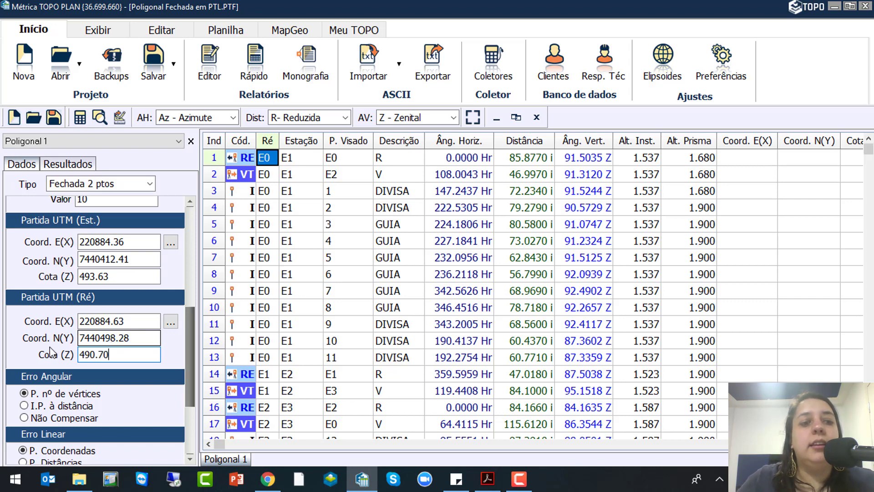
pyautogui.click(83, 338)
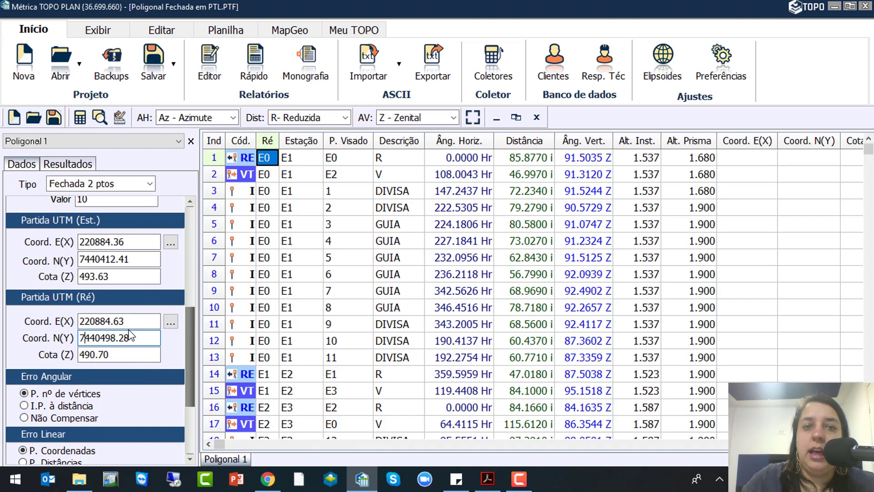
# Set the angular error compensation to I.P. à distância and the linear error compensation to P. Distâncias
pyautogui.scroll(-3, 192, 335)
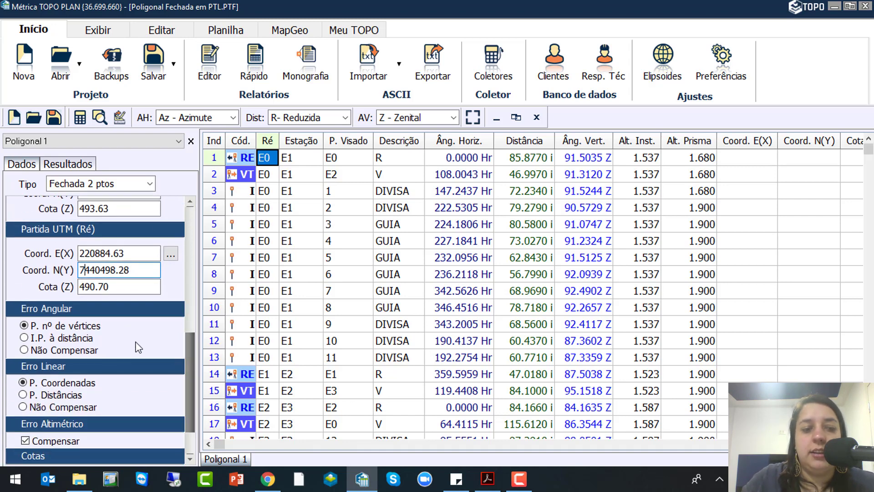
pyautogui.click(68, 339)
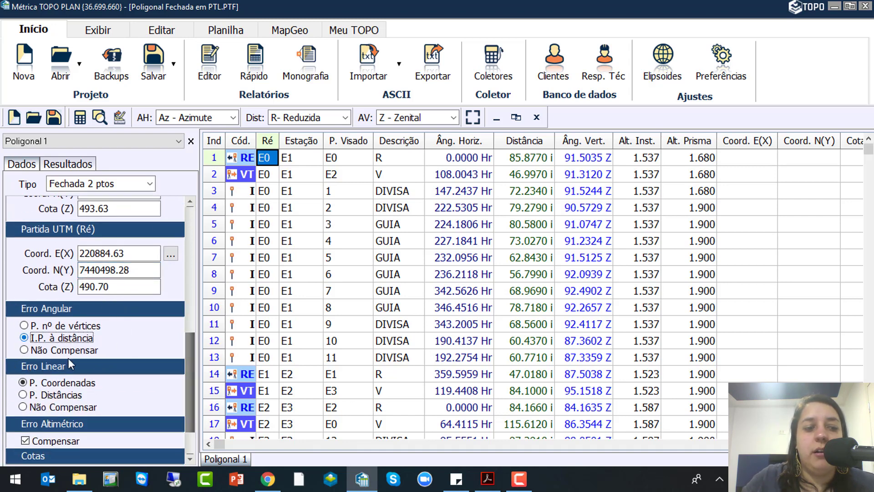
pyautogui.click(66, 398)
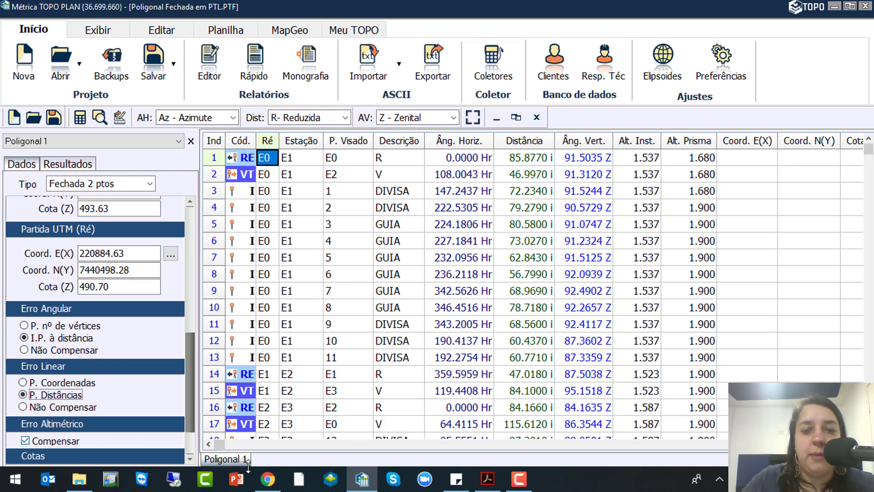
pyautogui.click(300, 347)
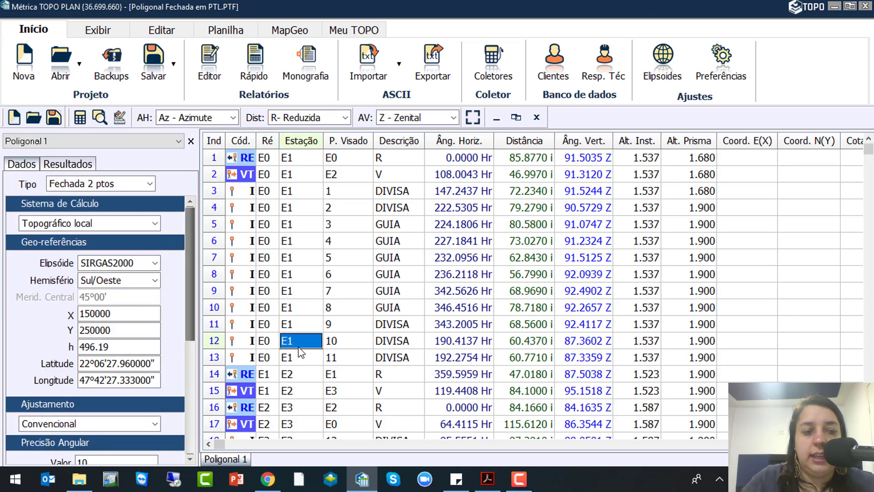
pyautogui.click(242, 341)
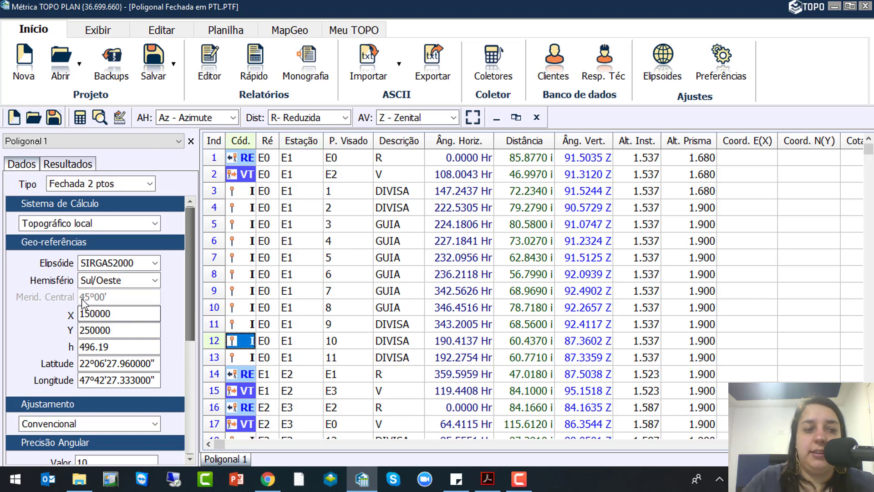
pyautogui.click(42, 286)
pyautogui.click(42, 287)
pyautogui.click(42, 287)
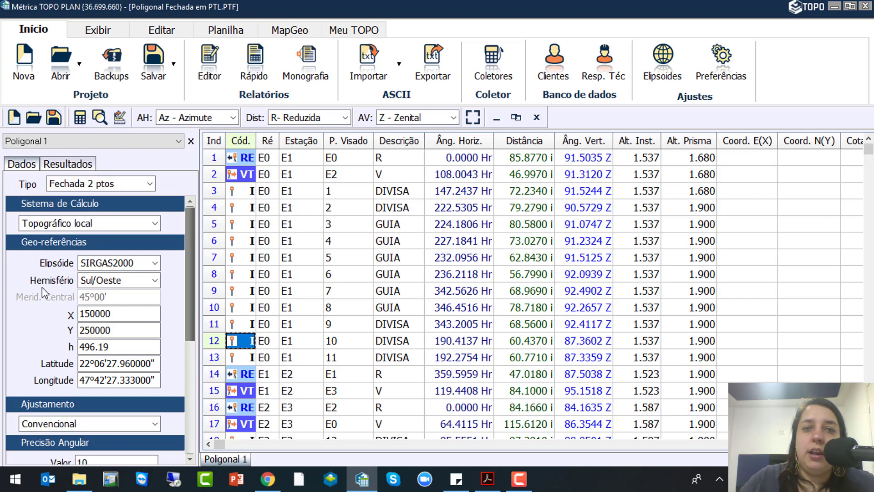
pyautogui.click(349, 307)
pyautogui.click(300, 158)
pyautogui.click(292, 257)
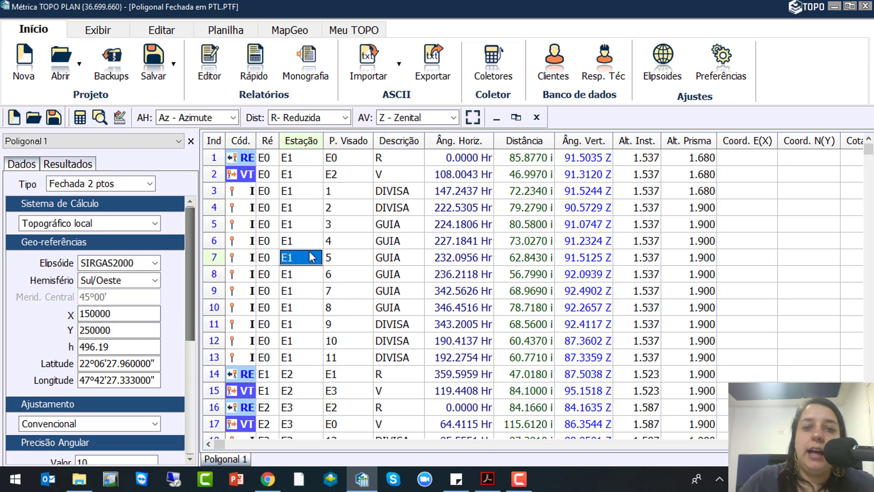
pyautogui.click(378, 276)
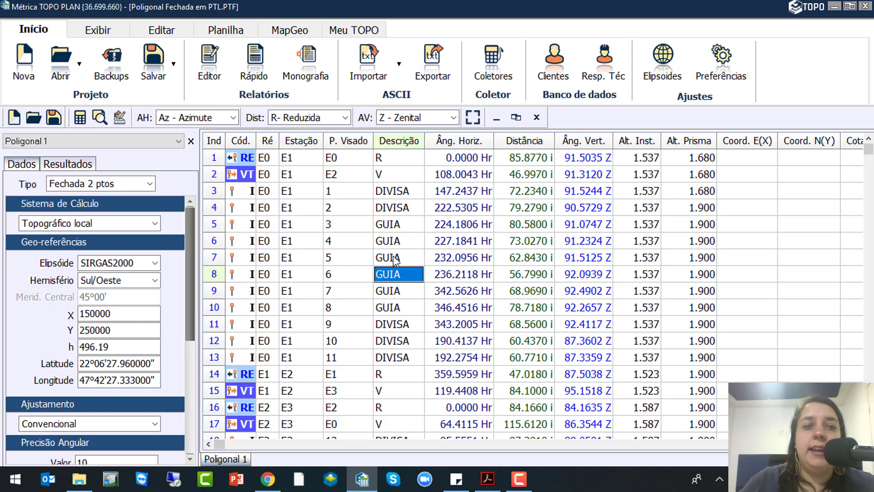
# Start the calculation of the Poligonal 1 worksheet and accept the traverse path E1, E2, E3, E0
pyautogui.click(229, 31)
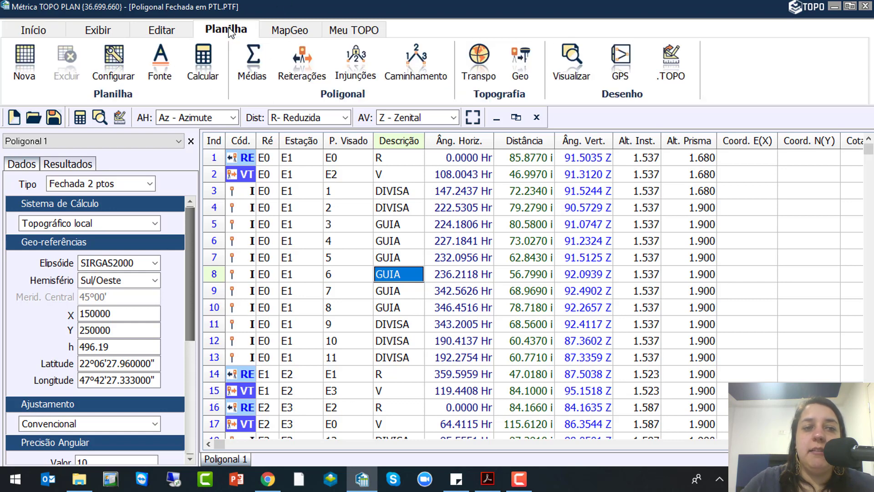
pyautogui.click(205, 68)
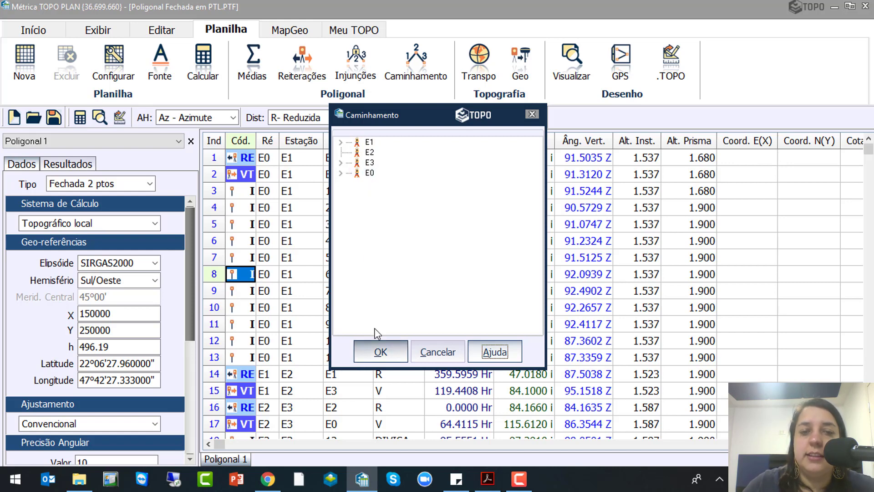
pyautogui.click(384, 354)
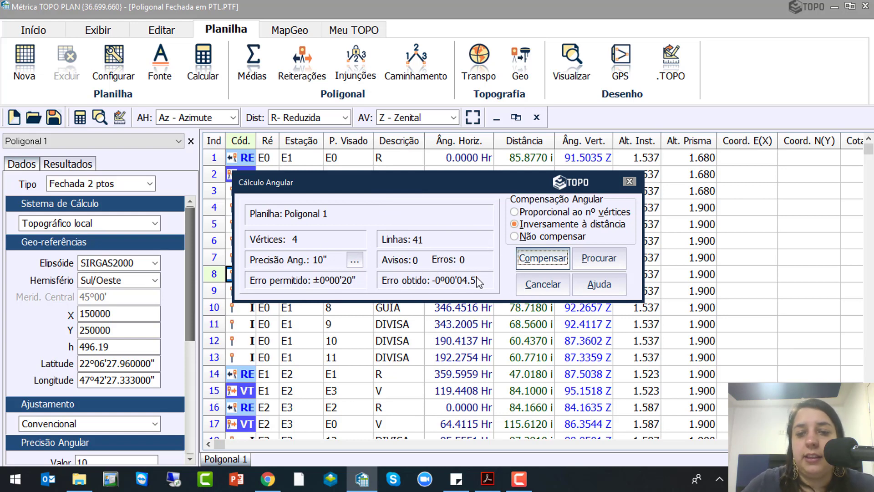
# Compensate the angular error inversely to distance and finalize the linear calculation proportional to distances, with elevations calculated and compensated
pyautogui.click(545, 259)
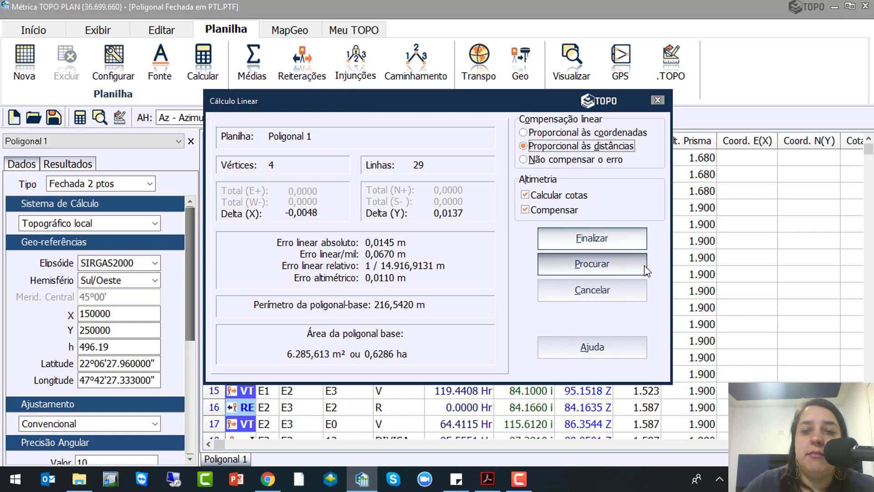
pyautogui.click(607, 245)
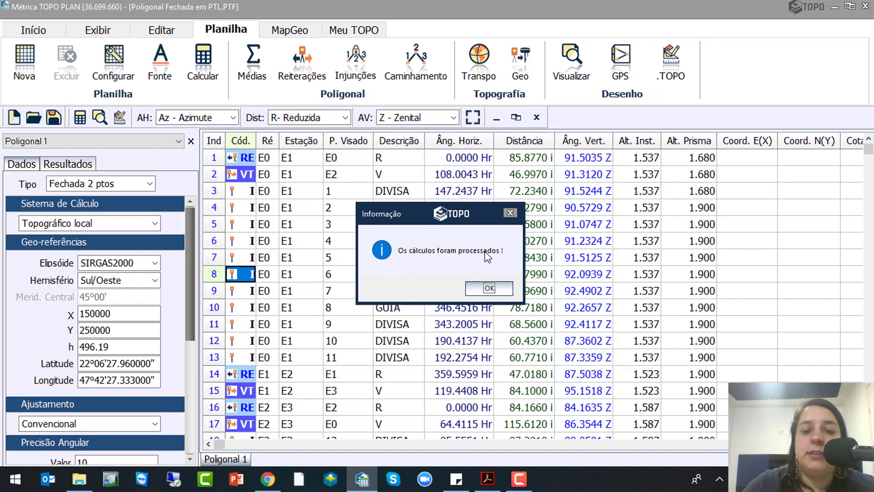
pyautogui.click(487, 289)
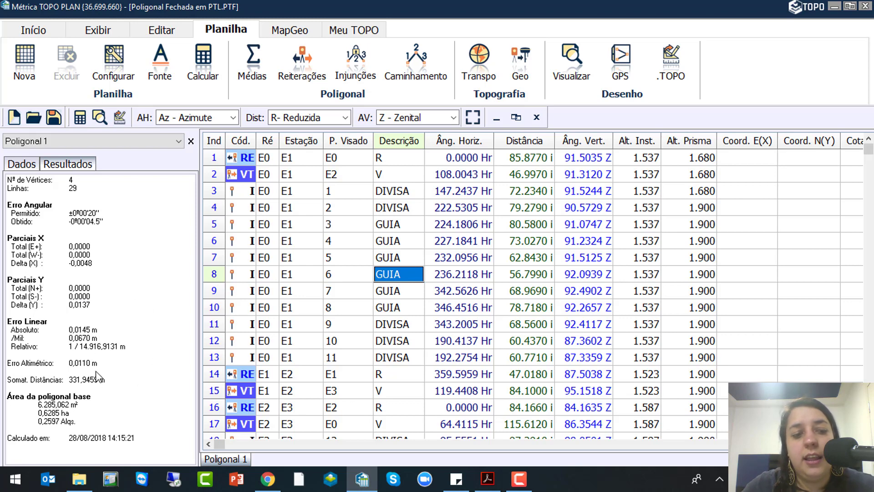
# Review the calculated columns of the Poligonal 1 worksheet and open the graphic preview of its points
pyautogui.click(527, 308)
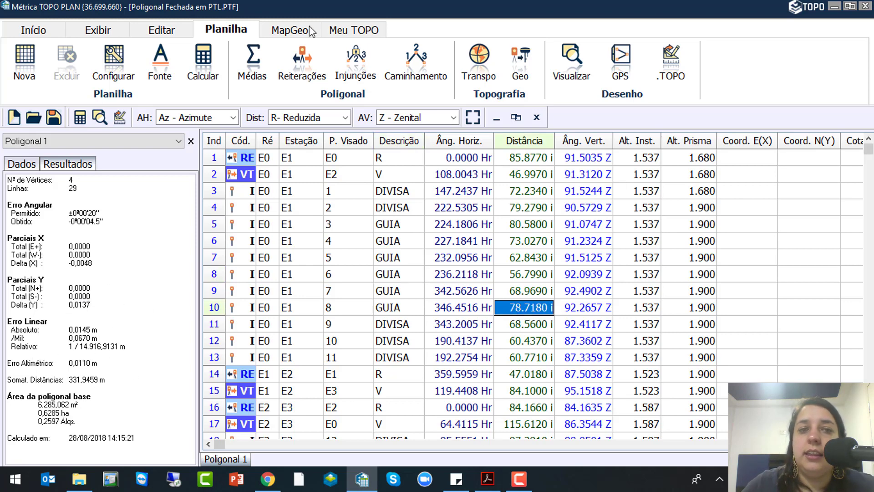
pyautogui.press('ctrl')
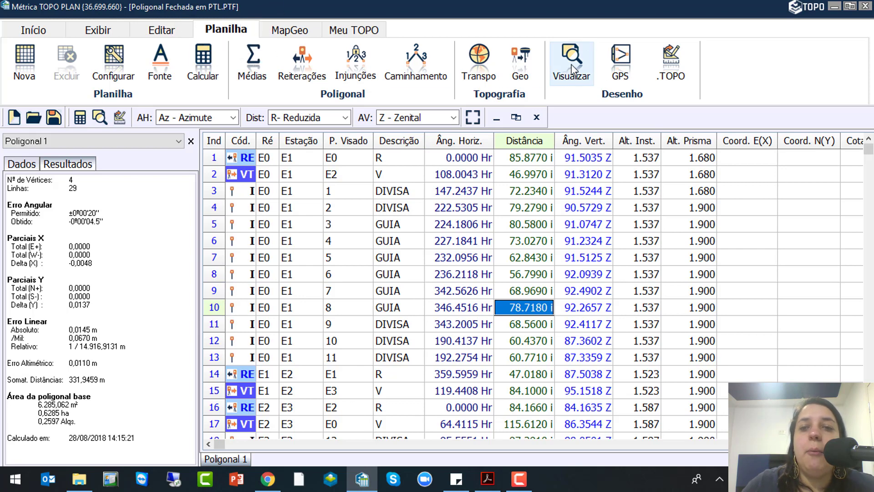
pyautogui.click(576, 52)
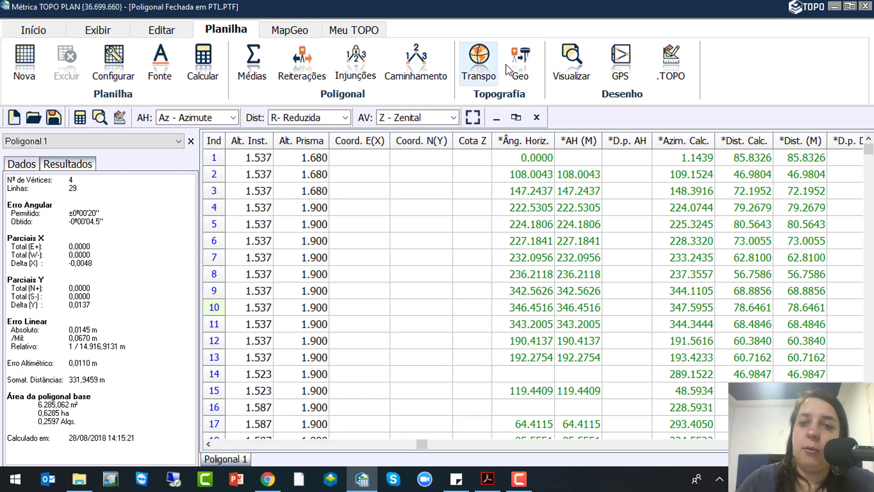
pyautogui.click(567, 69)
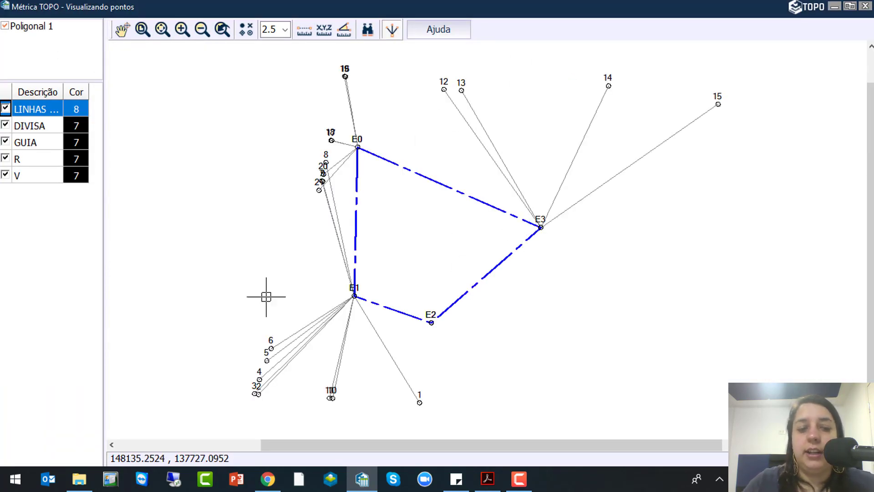
# Query the coordinates and elevation of point 13 in the traverse preview and close the preview
pyautogui.press('ctrl')
pyautogui.press('ctrl')
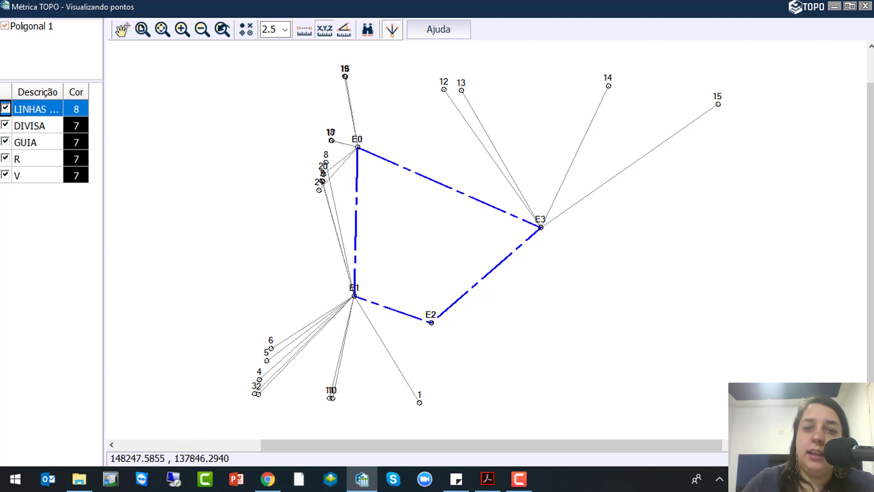
pyautogui.click(461, 91)
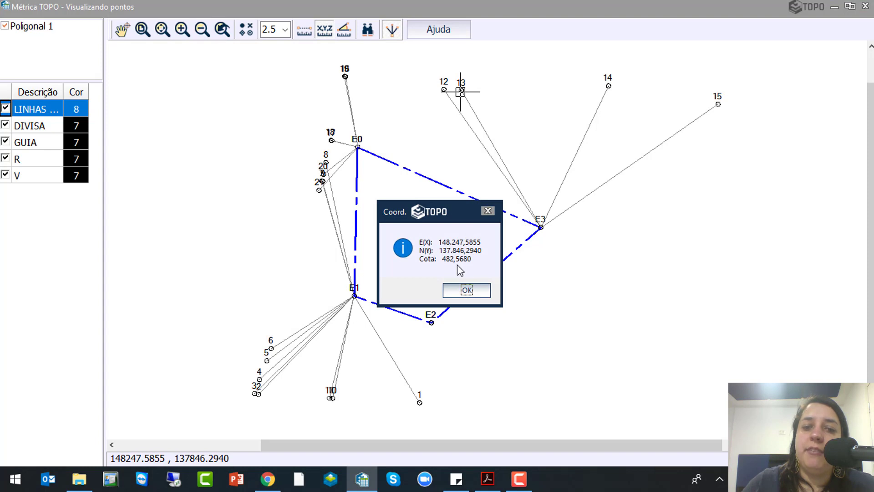
pyautogui.click(457, 294)
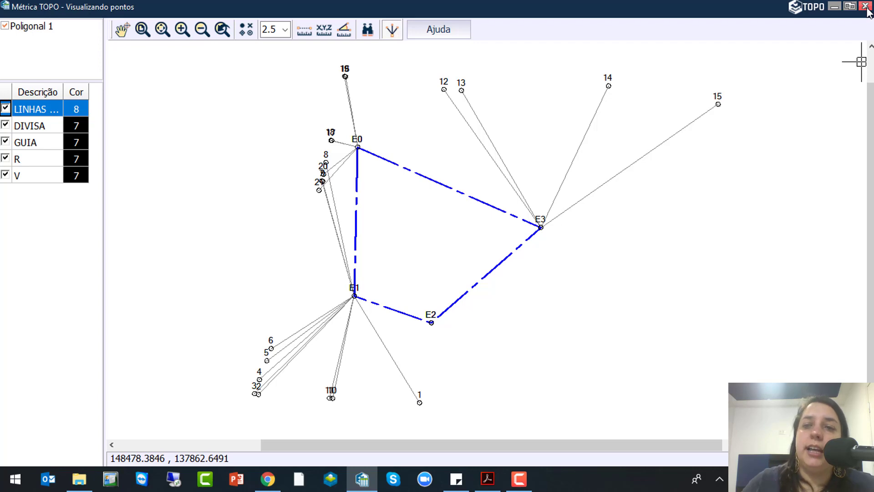
pyautogui.click(866, 6)
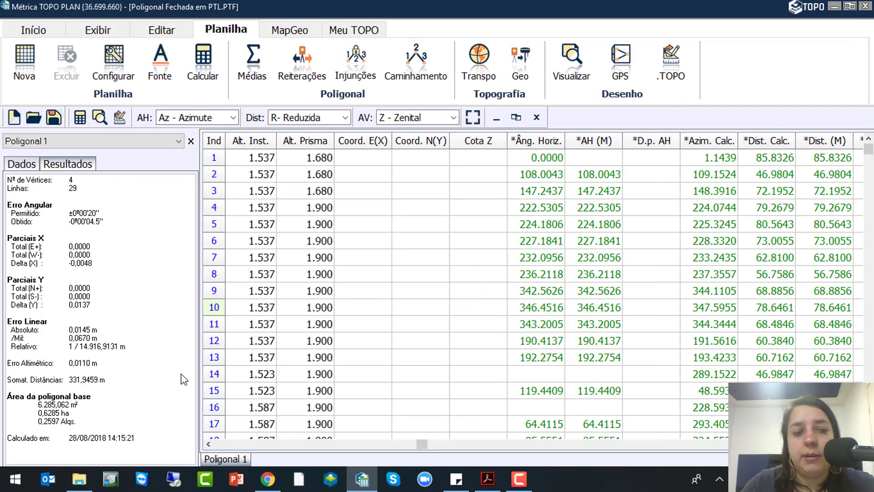